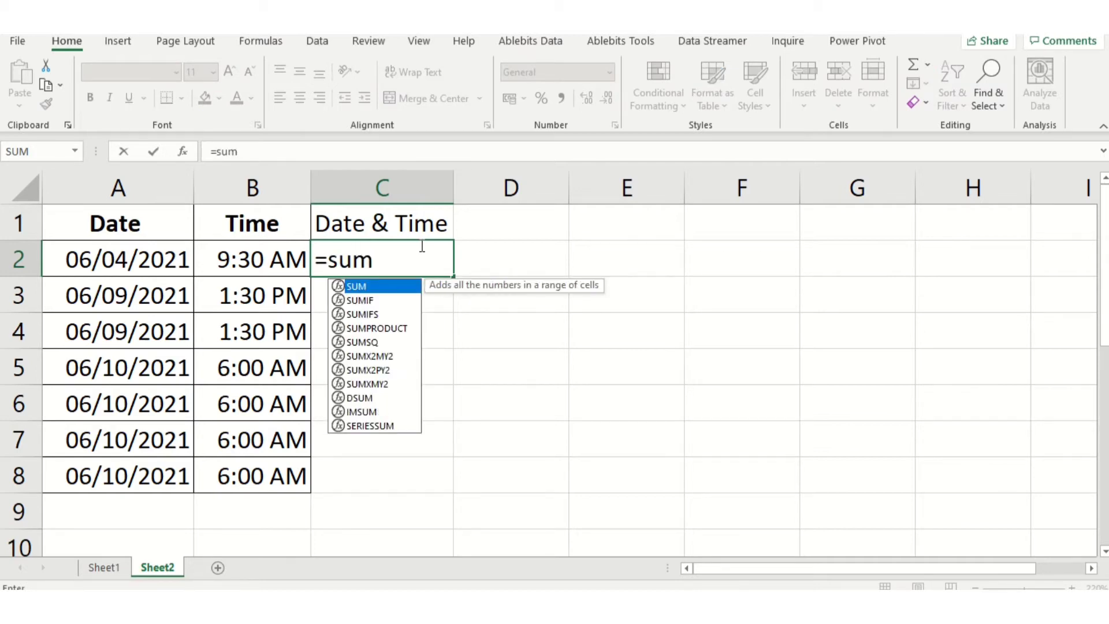
- Complete the formula in cell C2 as =SUM(A2,B2) to combine the date and time
{"action": "type", "text": "("}
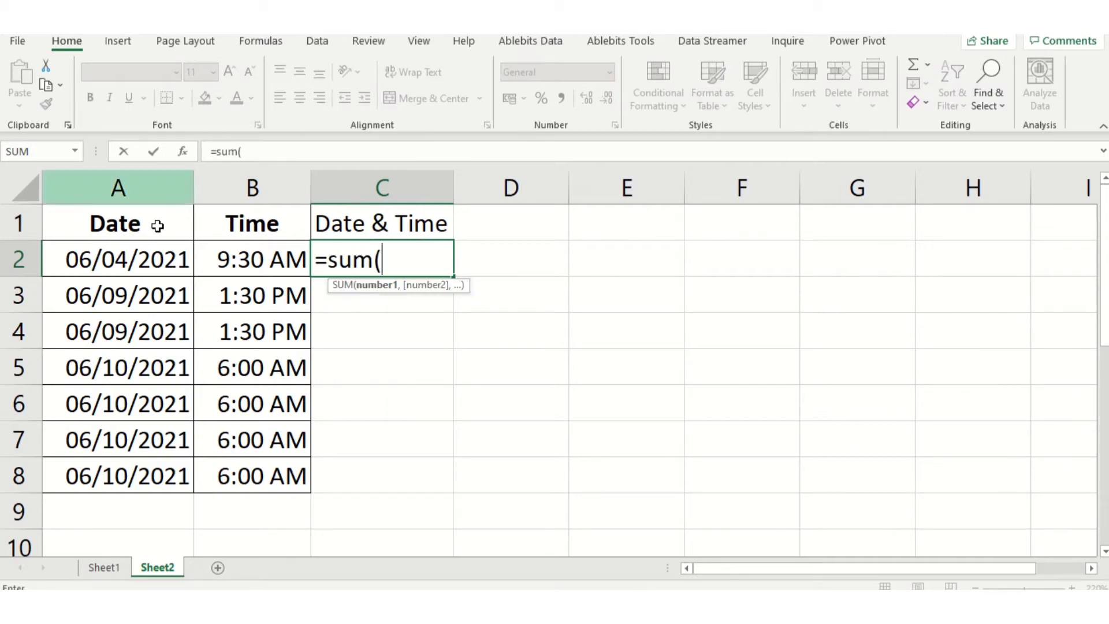
{"action": "left_click", "coordinate": [148, 260]}
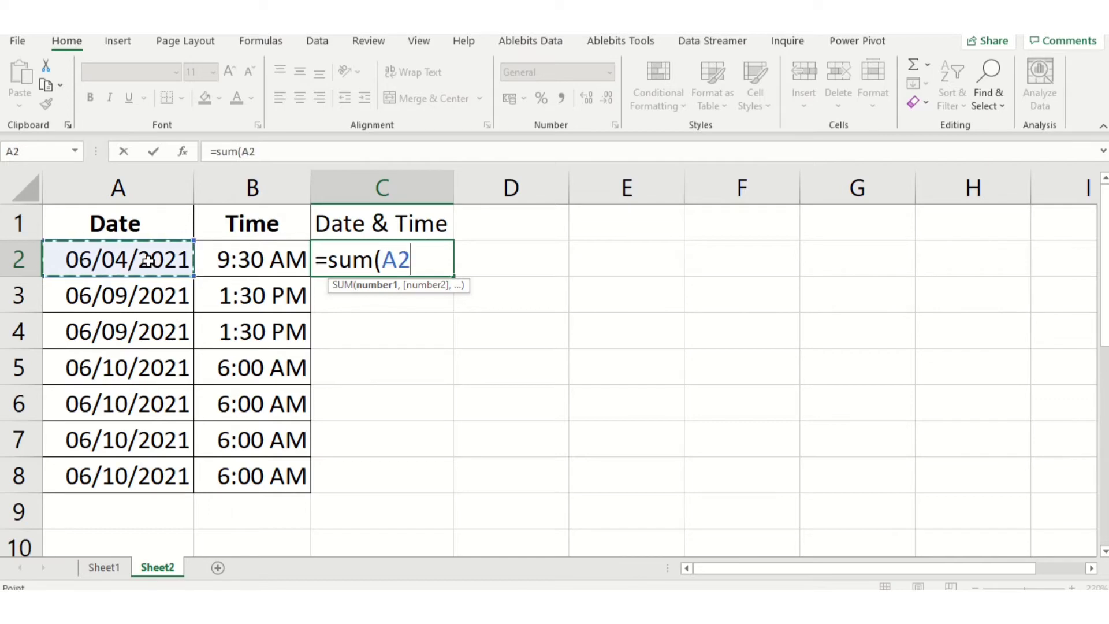
{"action": "type", "text": ","}
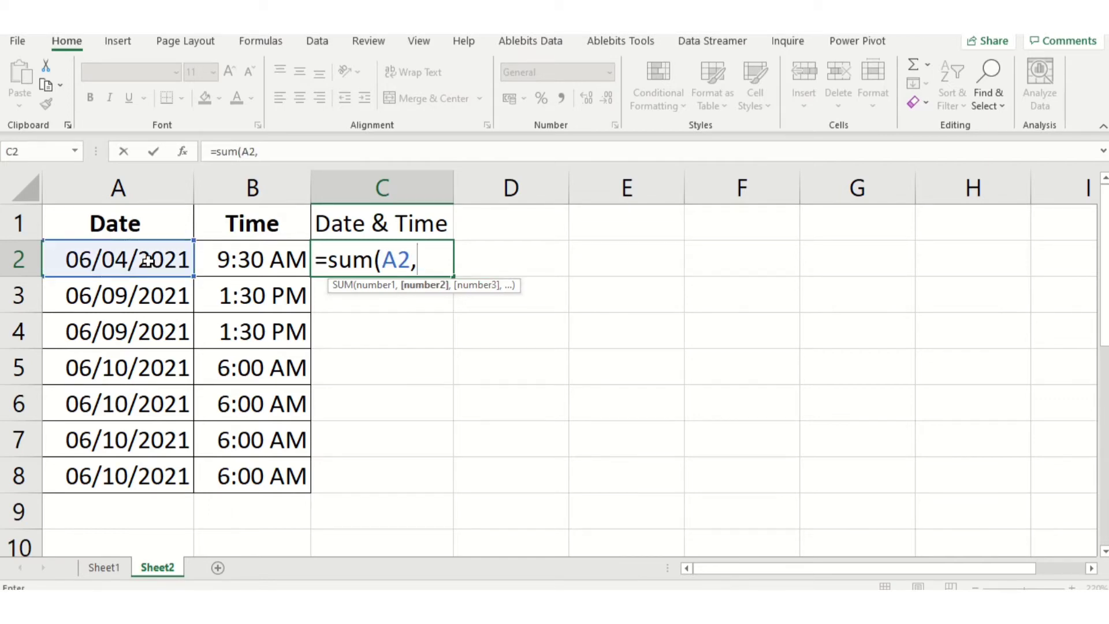
{"action": "left_click", "coordinate": [237, 261]}
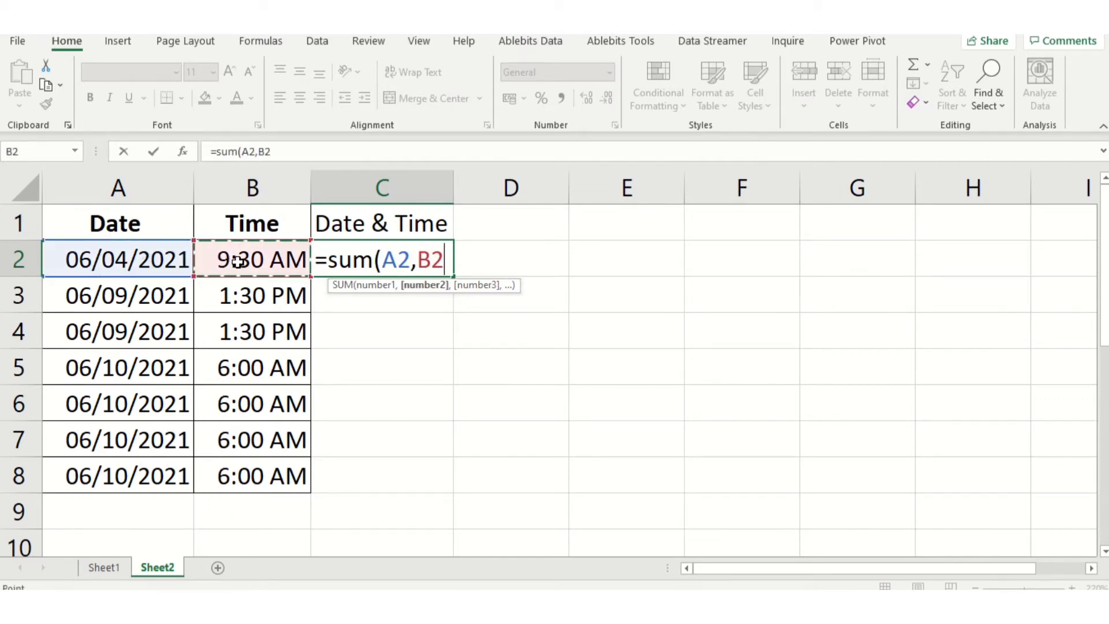
{"action": "type", "text": ")"}
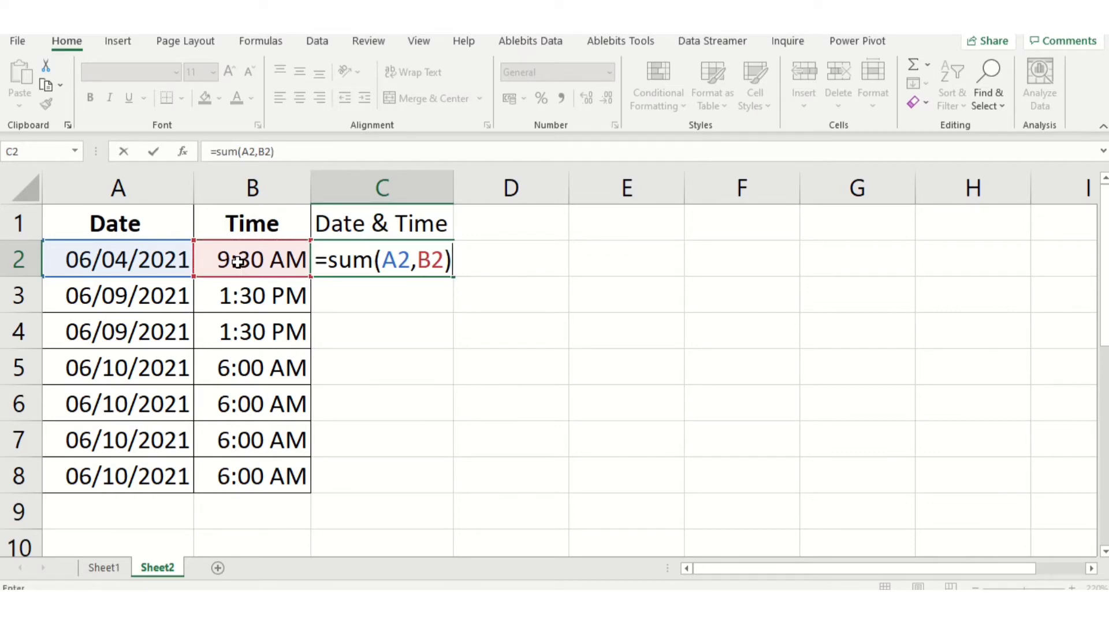
{"action": "key", "text": "Return"}
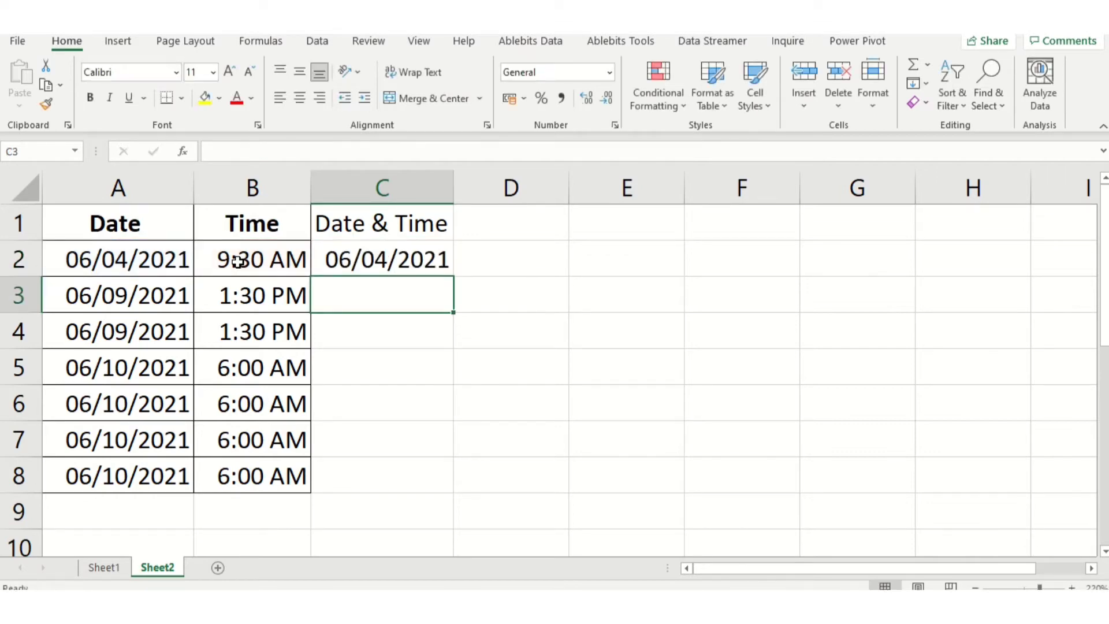
- Widen column C to make room for a combined date and time
{"action": "left_click", "coordinate": [407, 234]}
{"action": "left_click_drag", "start_coordinate": [453, 178], "coordinate": [525, 179]}
{"action": "left_click", "coordinate": [529, 337]}
- Apply the custom number format dd/mm/yyyy h:mm to cell C2
{"action": "left_click", "coordinate": [458, 258]}
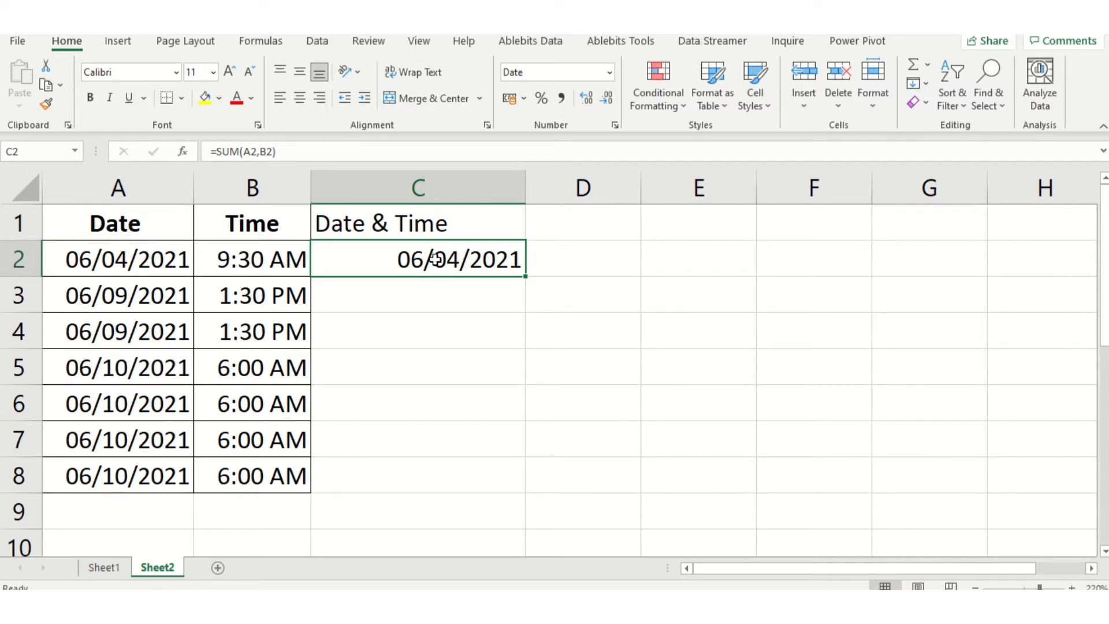
{"action": "left_click", "coordinate": [490, 297]}
{"action": "left_click", "coordinate": [489, 260]}
{"action": "left_click", "coordinate": [610, 73]}
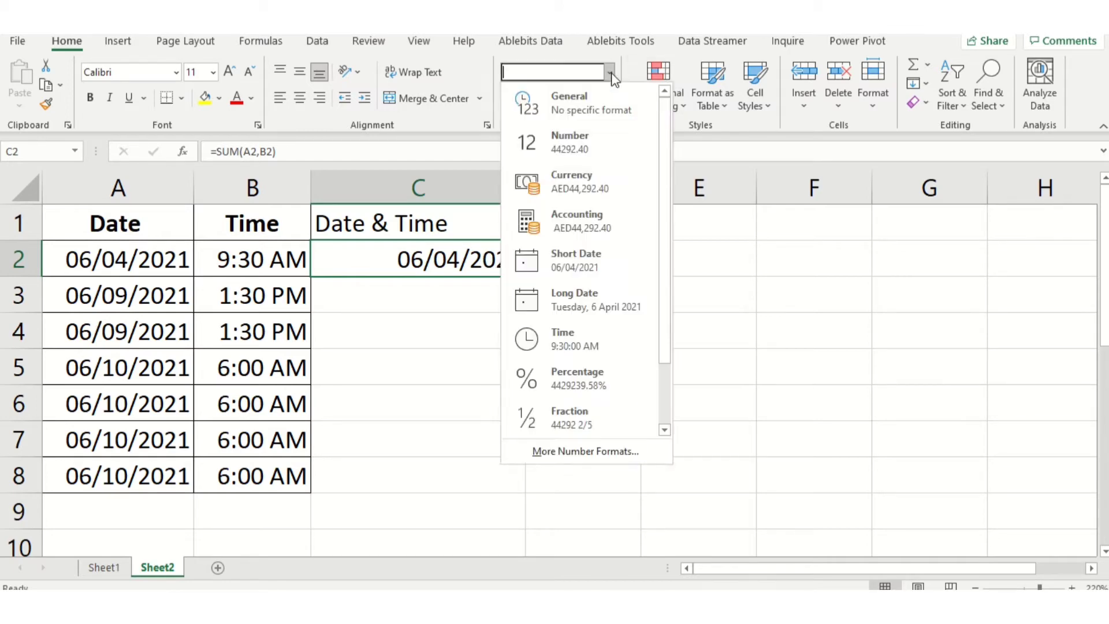
{"action": "left_click", "coordinate": [613, 448]}
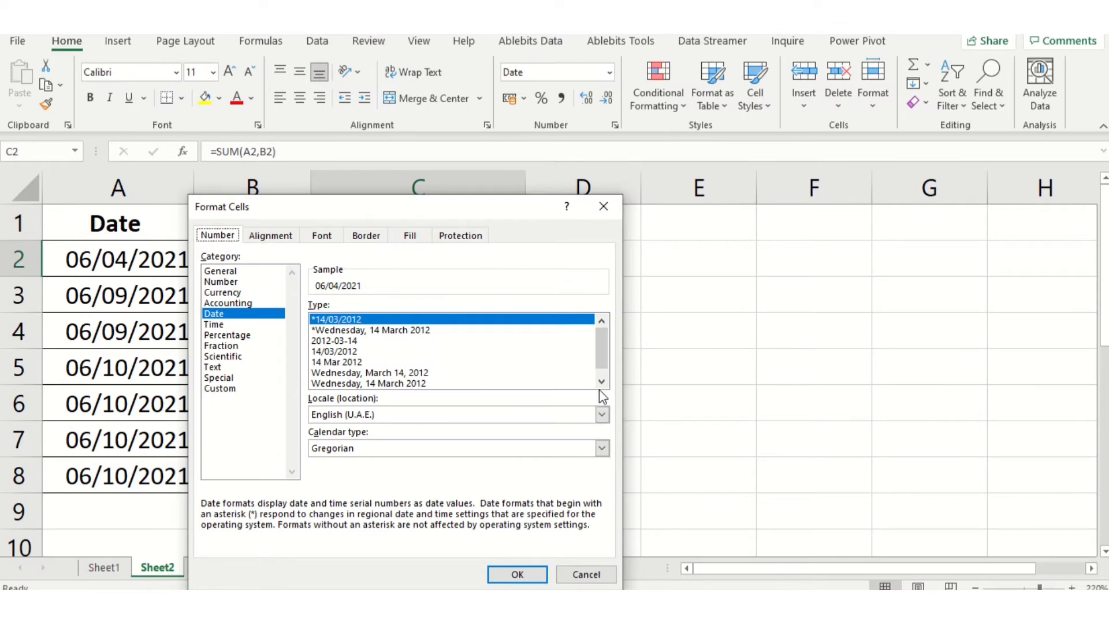
{"action": "left_click", "coordinate": [236, 391]}
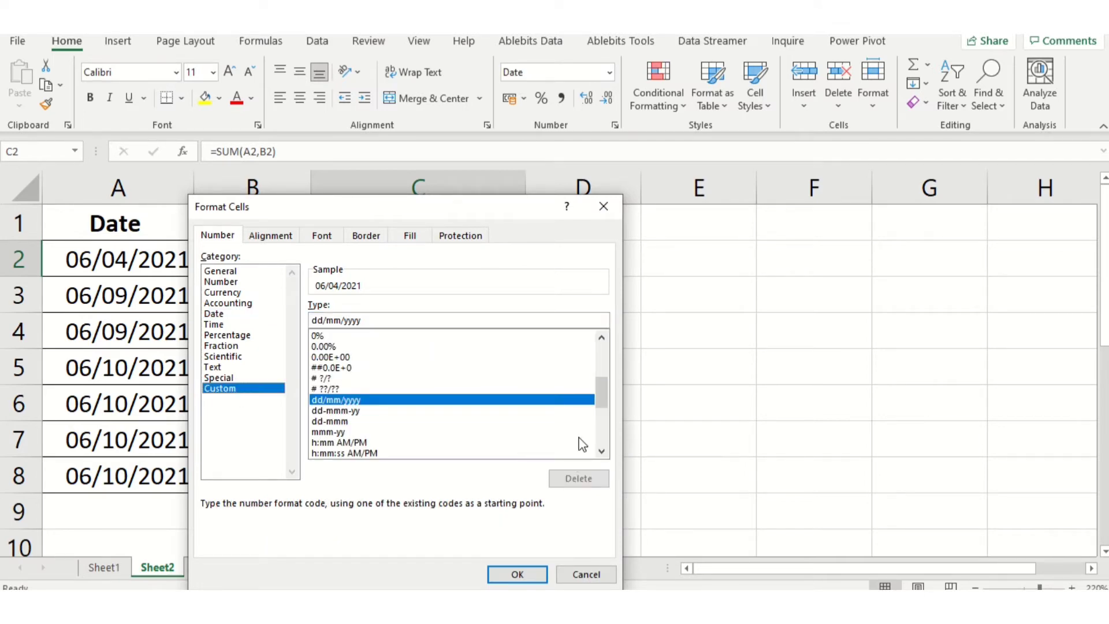
{"action": "left_click_drag", "start_coordinate": [502, 217], "coordinate": [854, 245]}
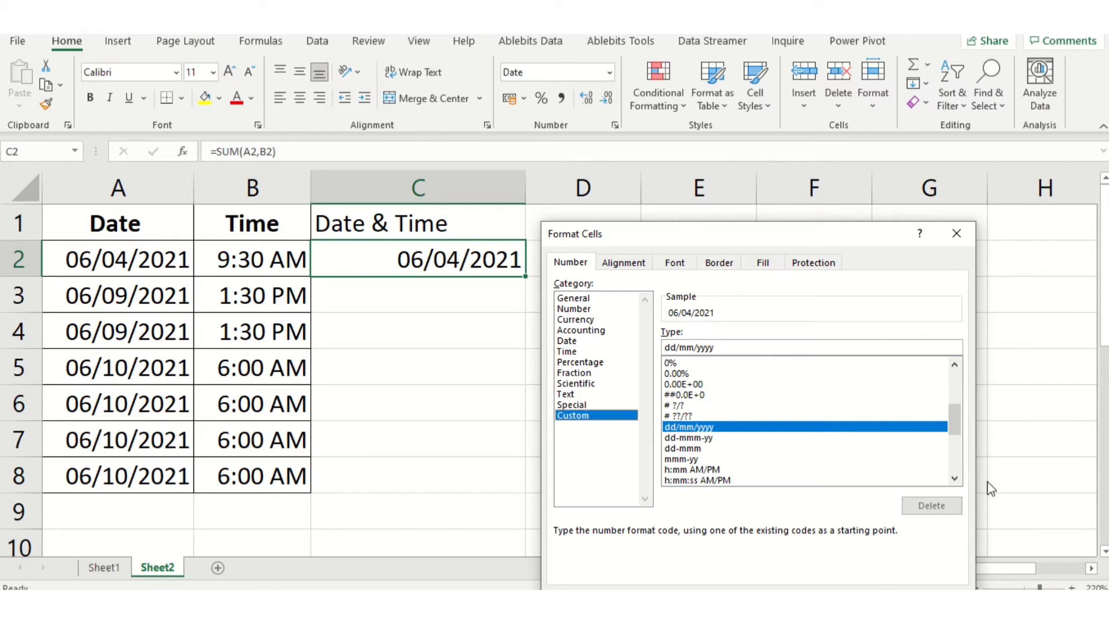
{"action": "left_click", "coordinate": [954, 479]}
{"action": "left_click", "coordinate": [954, 478]}
{"action": "left_click", "coordinate": [954, 478]}
{"action": "left_click", "coordinate": [954, 479]}
{"action": "left_click", "coordinate": [955, 479]}
{"action": "left_click", "coordinate": [954, 478]}
{"action": "left_click", "coordinate": [740, 384]}
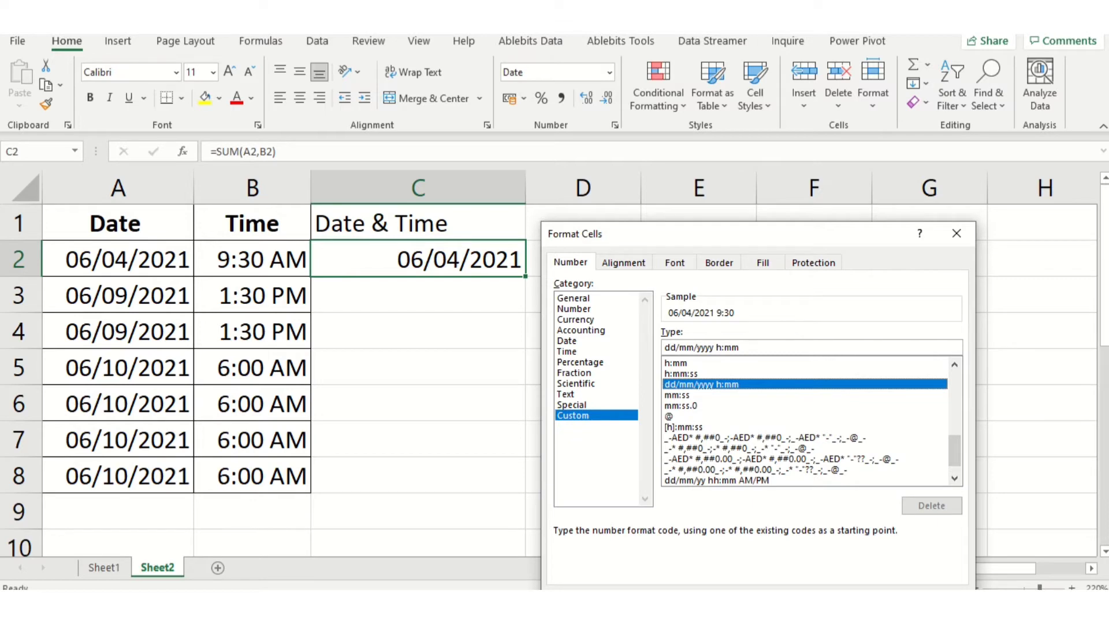
{"action": "key", "text": "Return"}
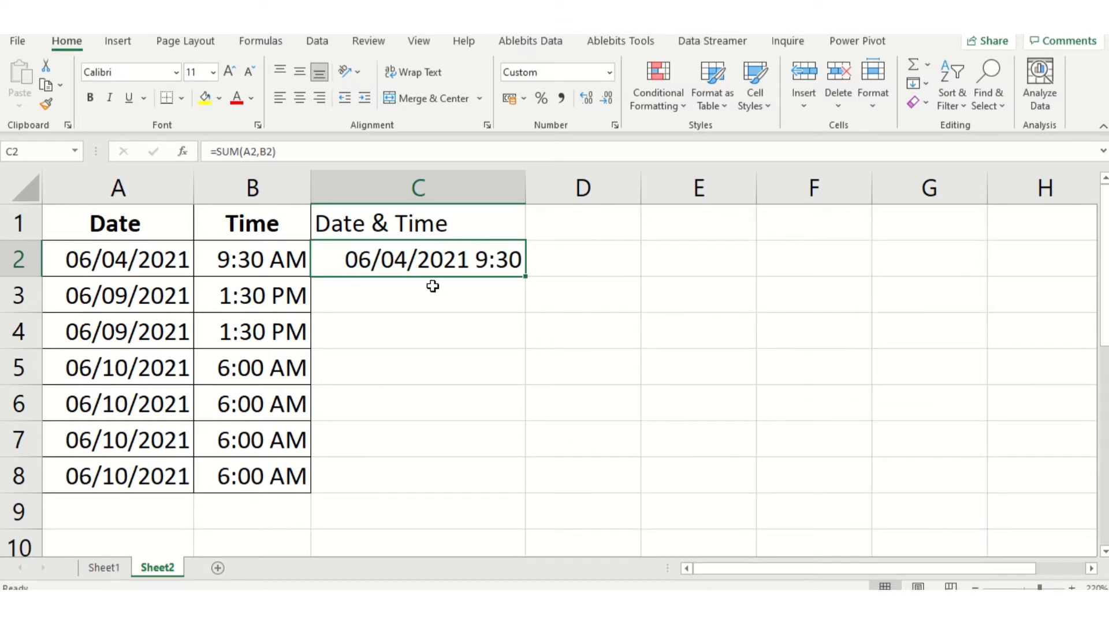
- Widen column C slightly and apply the custom number format dd/mm/yy hh:mm AM/PM to cell C2
{"action": "left_click_drag", "start_coordinate": [525, 183], "coordinate": [544, 171]}
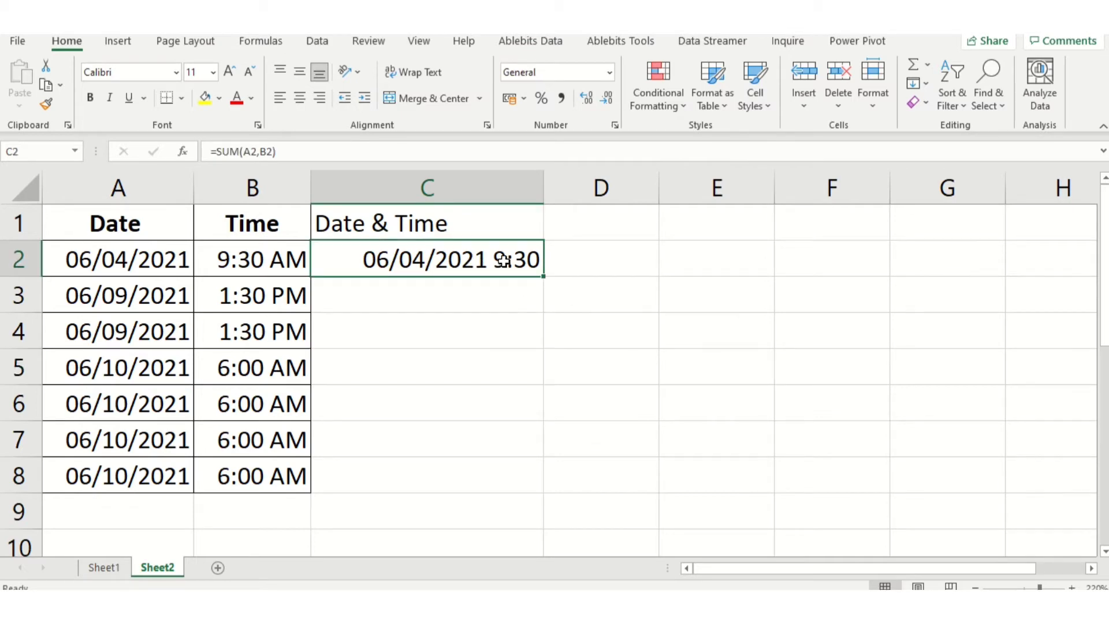
{"action": "left_click", "coordinate": [610, 72]}
{"action": "left_click", "coordinate": [597, 453]}
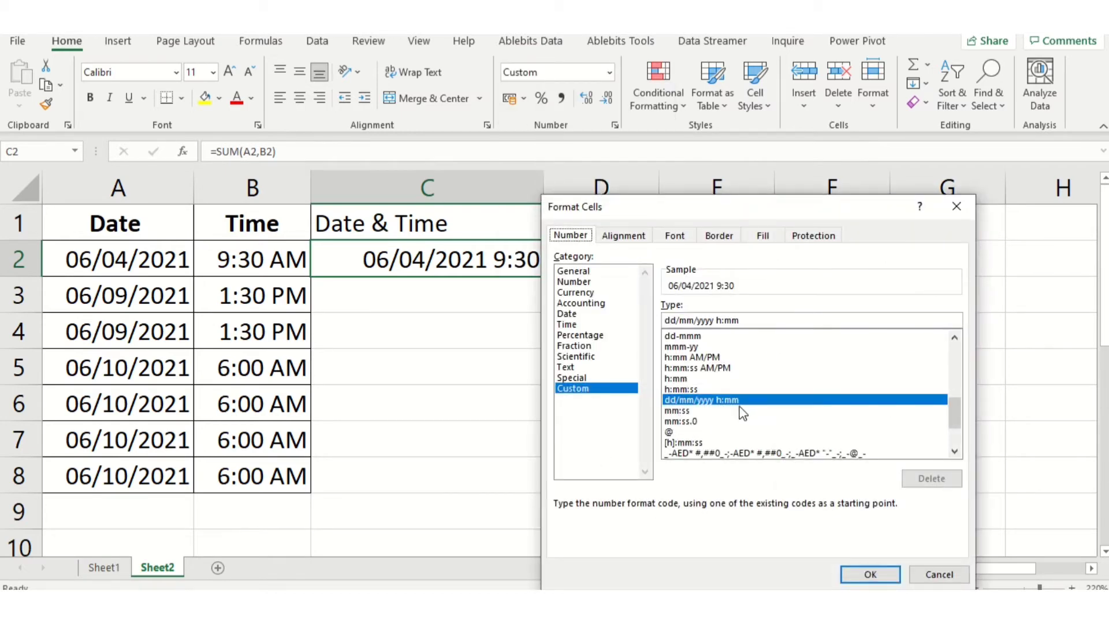
{"action": "left_click", "coordinate": [954, 452]}
{"action": "left_click", "coordinate": [954, 452]}
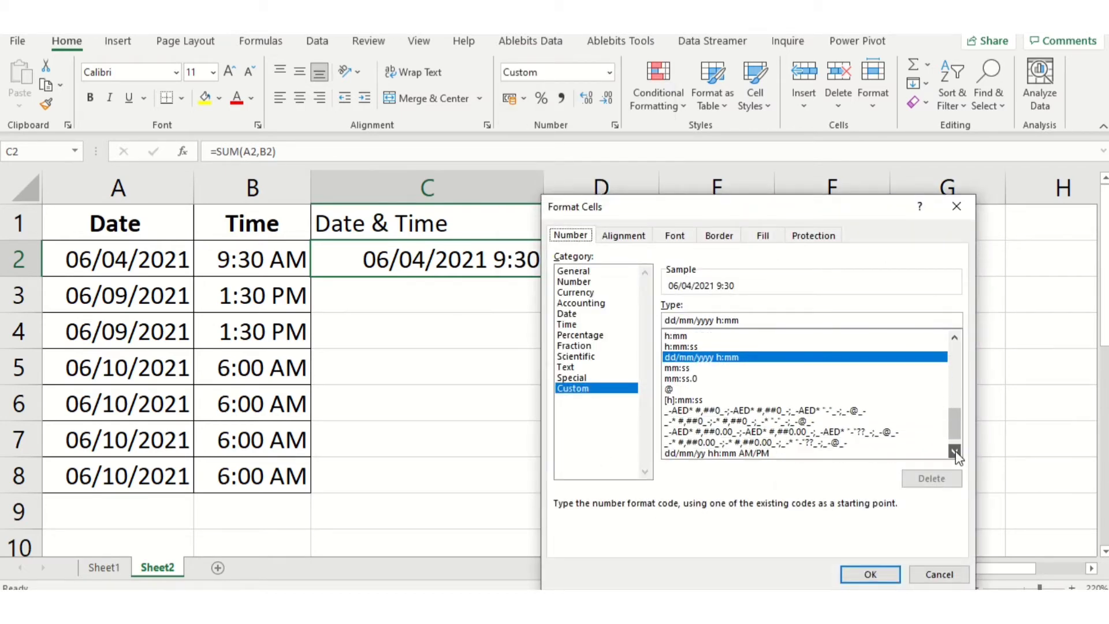
{"action": "left_click", "coordinate": [955, 452]}
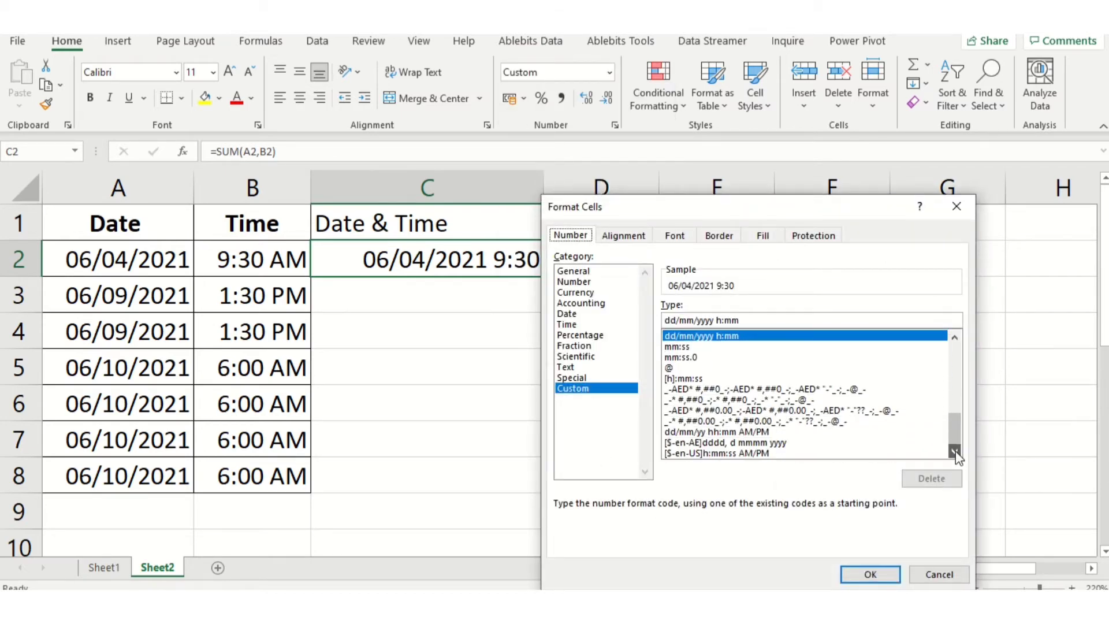
{"action": "left_click", "coordinate": [688, 433]}
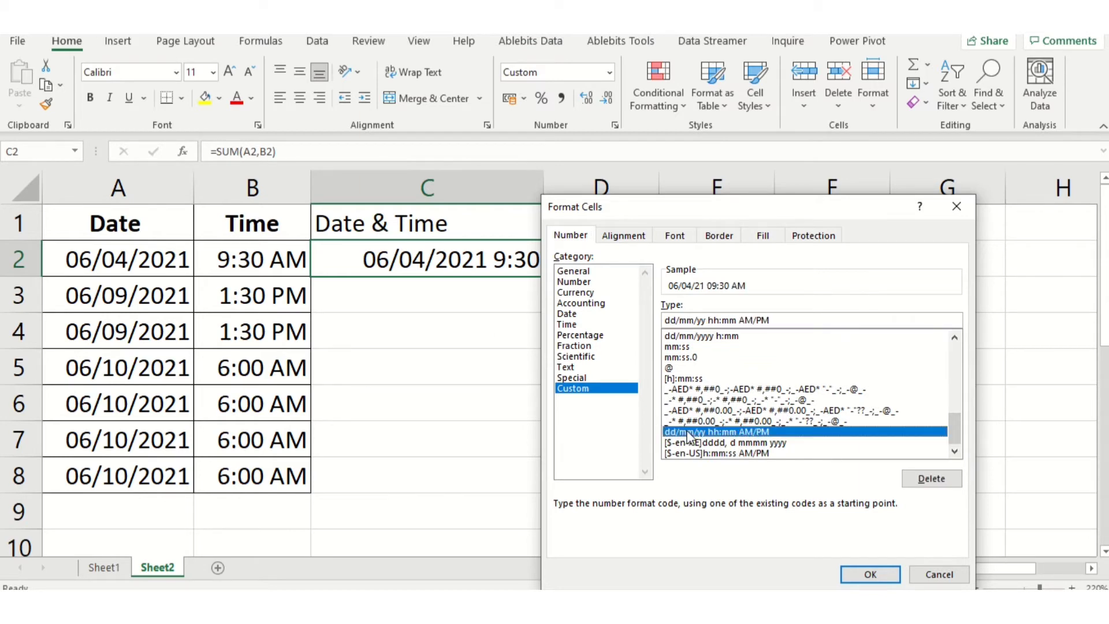
{"action": "left_click", "coordinate": [869, 575]}
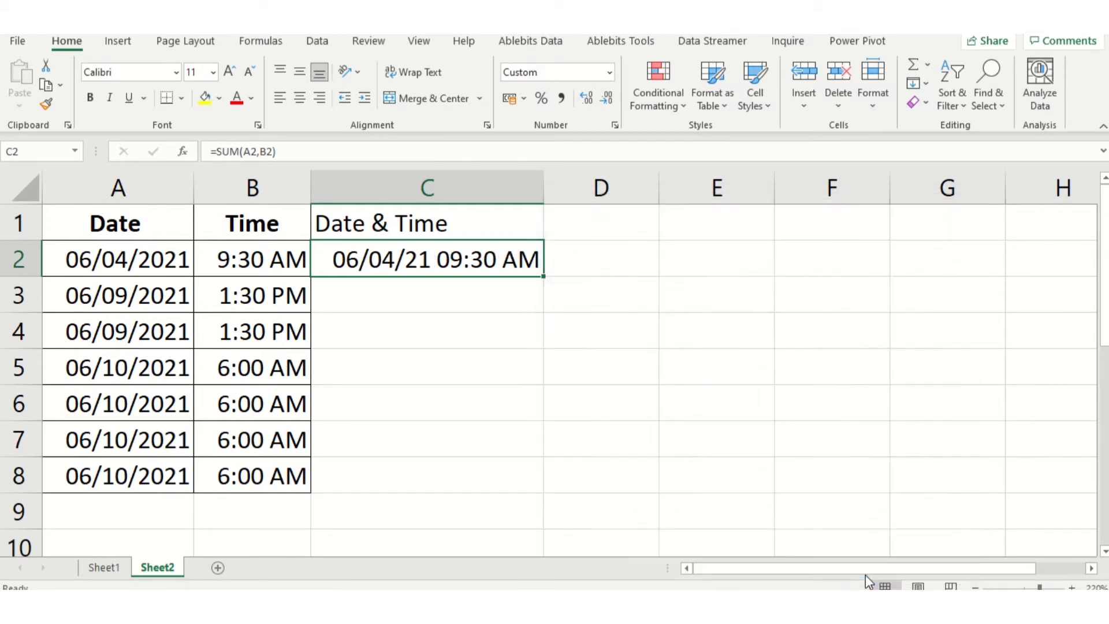
- Fill the formula in cell C2 down through C8
{"action": "left_click", "coordinate": [344, 300]}
{"action": "left_click", "coordinate": [372, 254]}
{"action": "left_click_drag", "start_coordinate": [545, 276], "coordinate": [513, 485]}
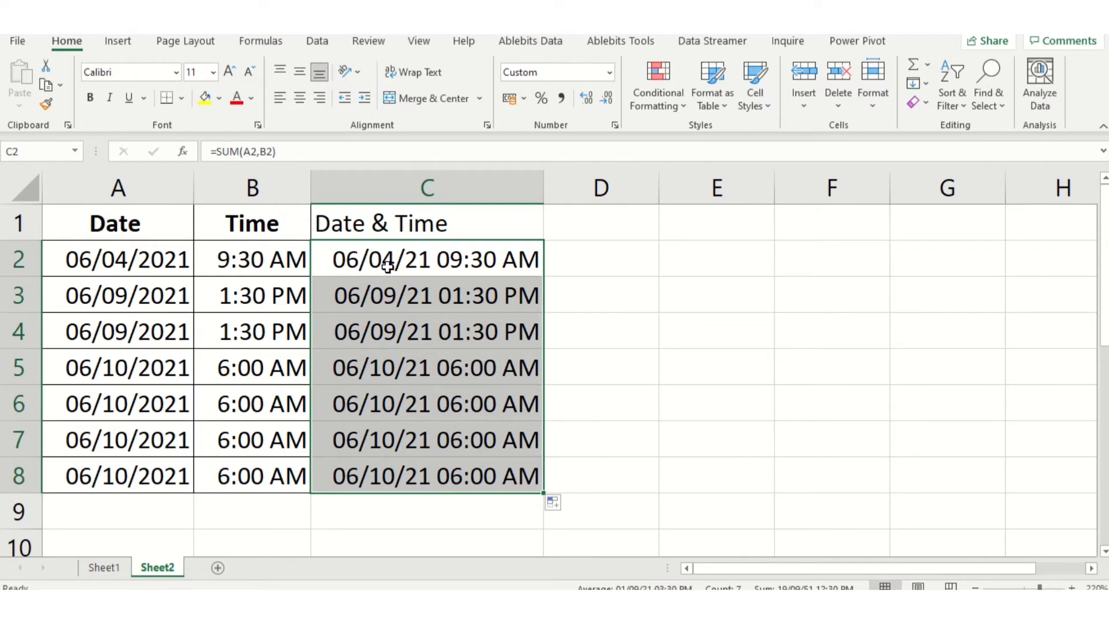
{"action": "left_click", "coordinate": [611, 258]}
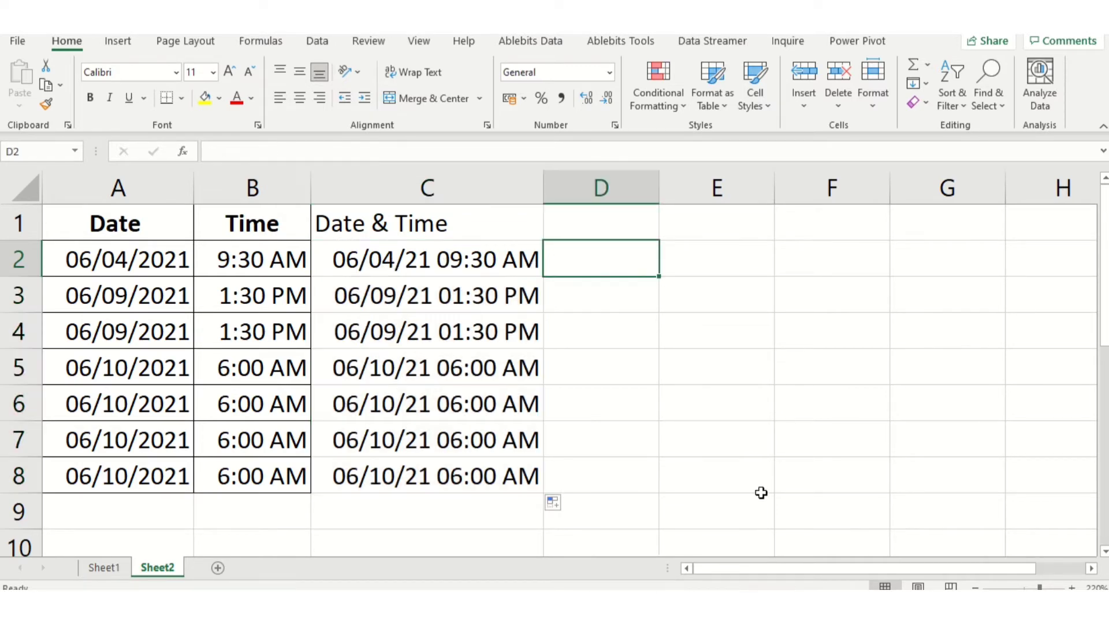
- Replace the heading in cell C1 with "method1"
{"action": "left_click", "coordinate": [476, 224]}
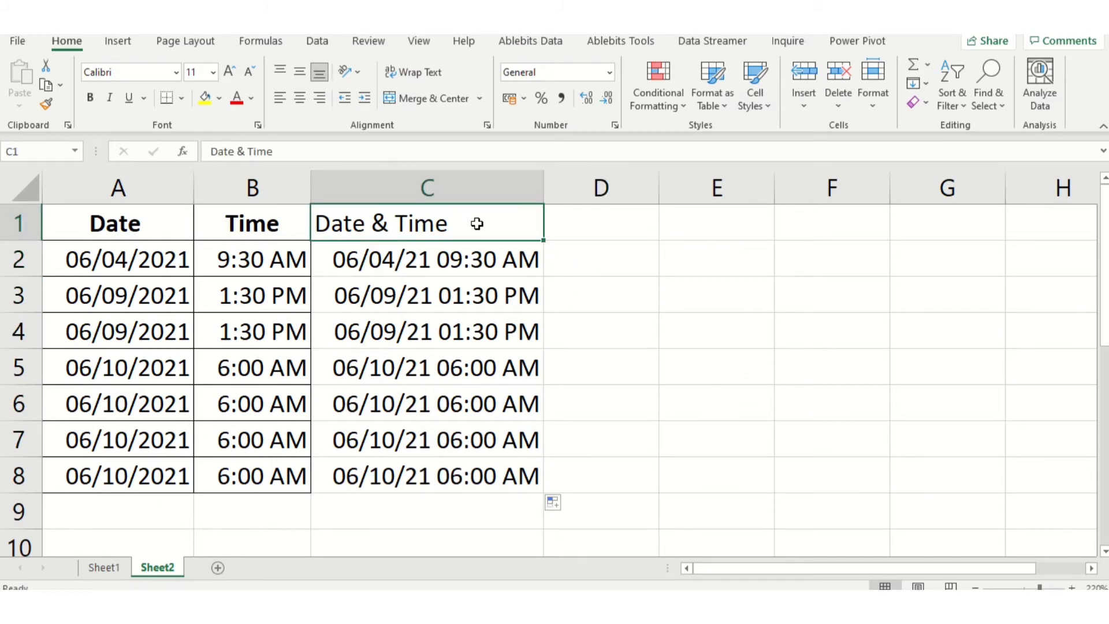
{"action": "type", "text": "method1"}
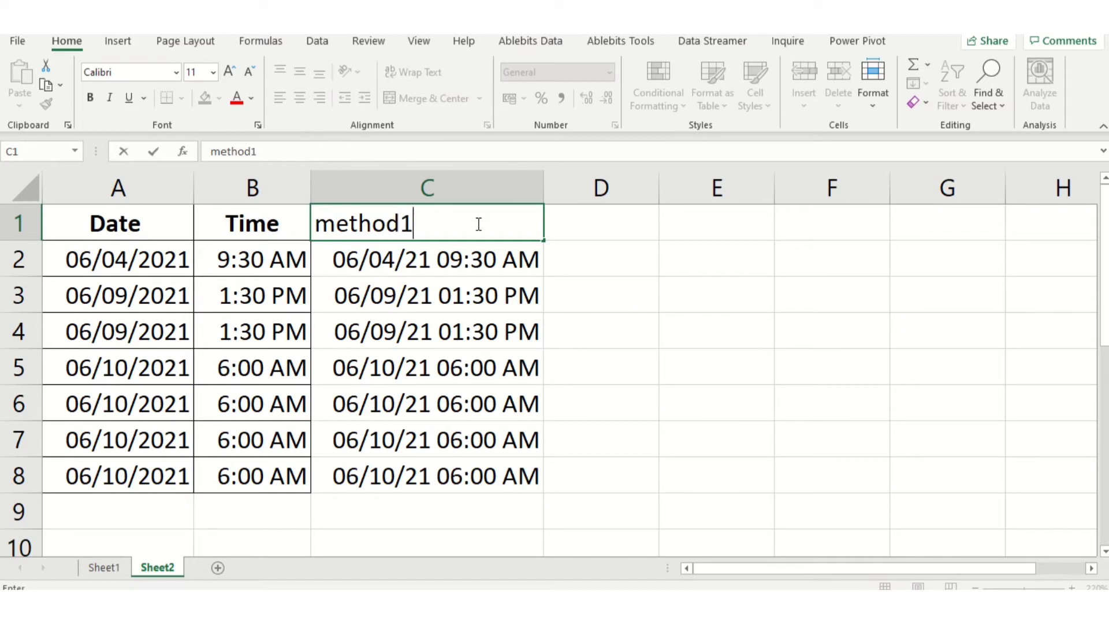
{"action": "left_click", "coordinate": [763, 321]}
- Enter the heading "method2" in cell D1 and widen column D
{"action": "left_click", "coordinate": [596, 213]}
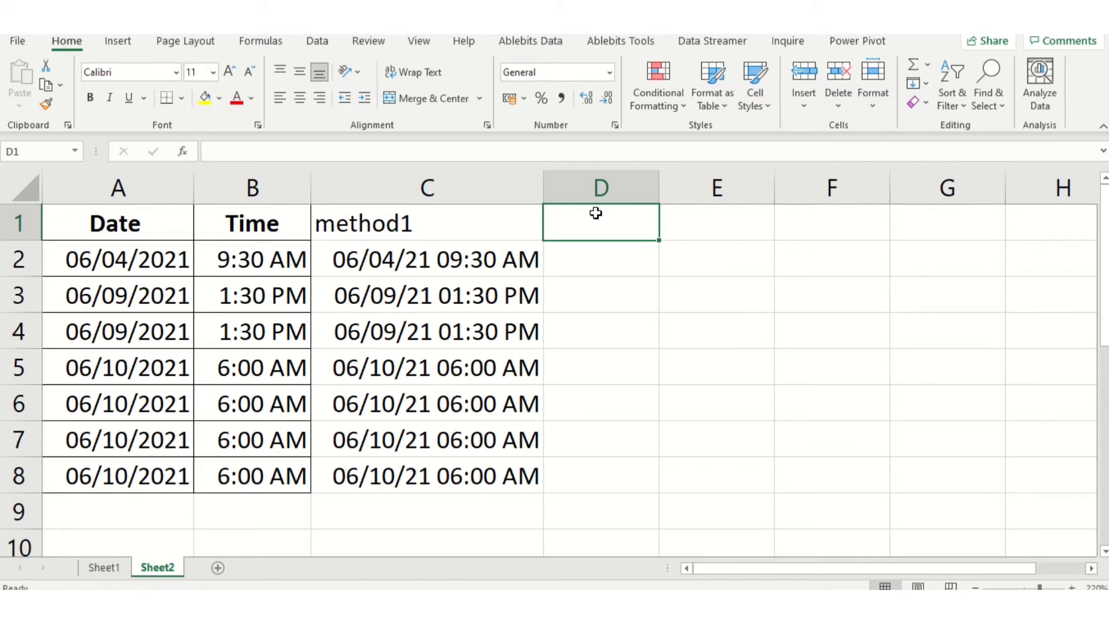
{"action": "type", "text": "met"}
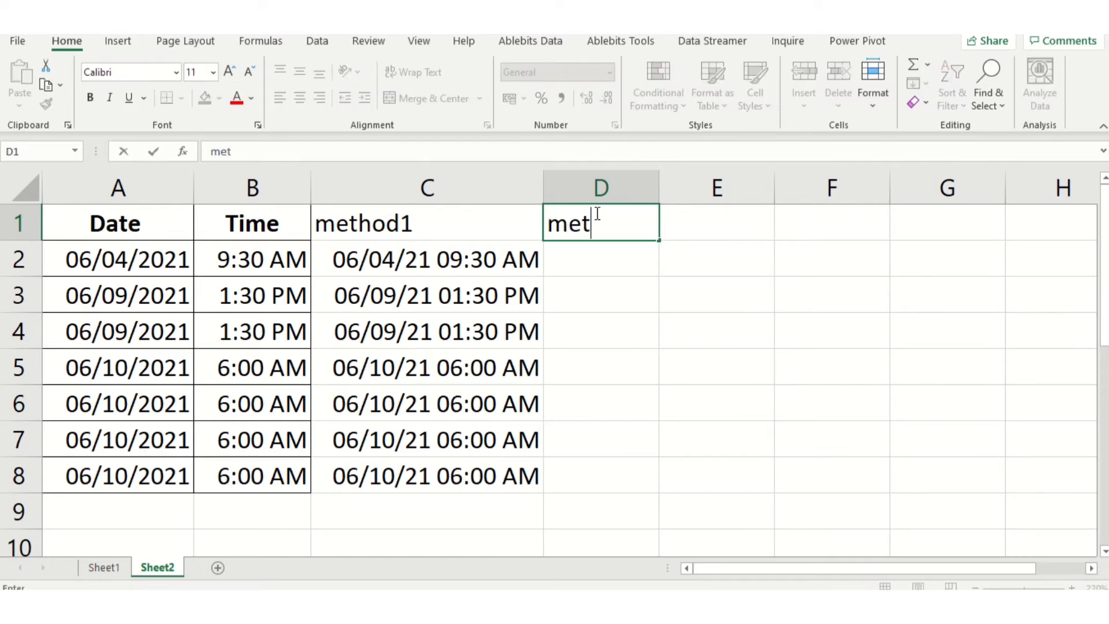
{"action": "type", "text": "hod2"}
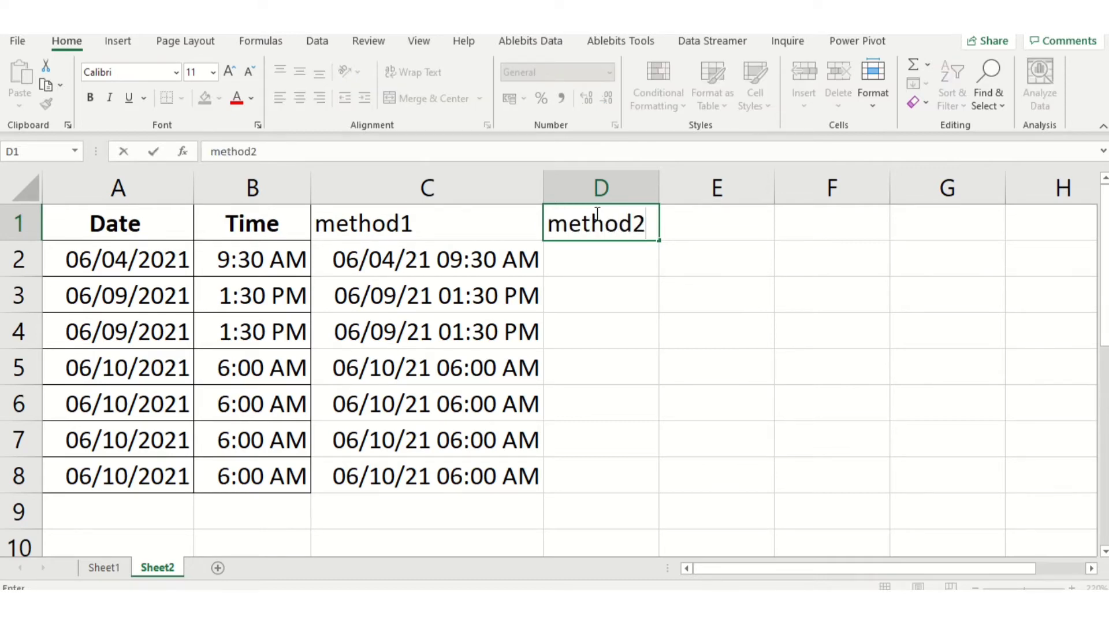
{"action": "left_click", "coordinate": [575, 284]}
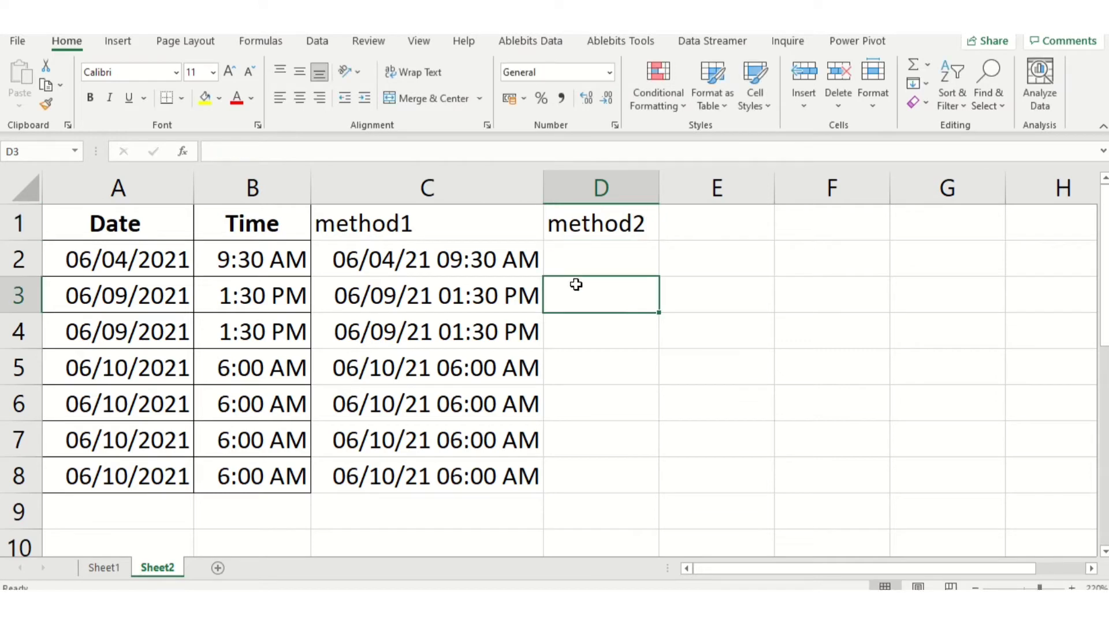
{"action": "left_click", "coordinate": [577, 254]}
{"action": "left_click_drag", "start_coordinate": [655, 181], "coordinate": [811, 178]}
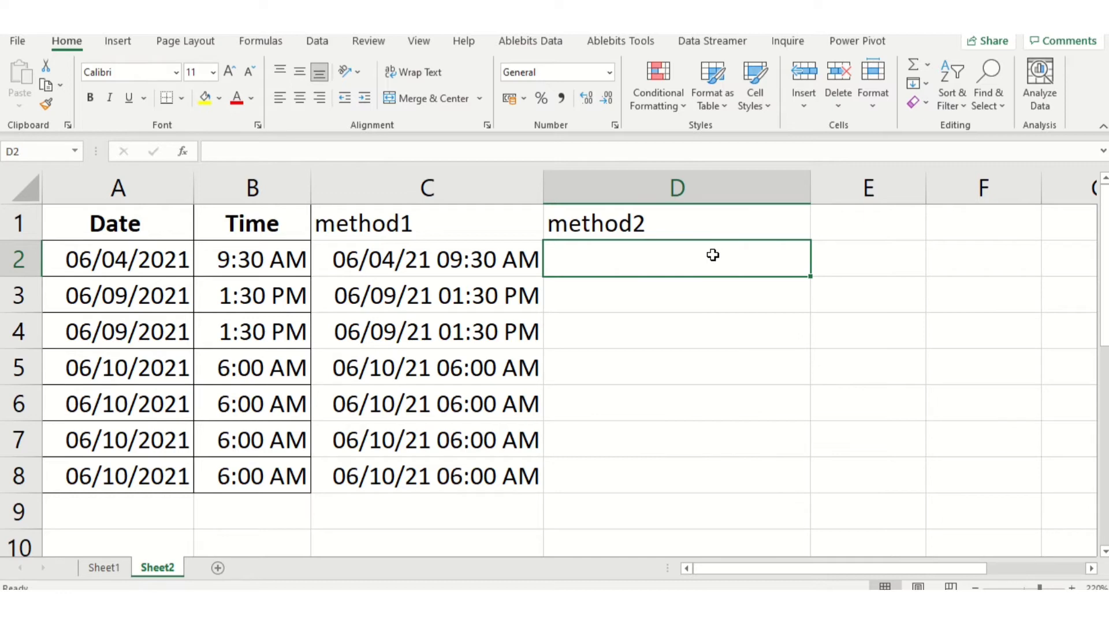
{"action": "key", "text": "super+s"}
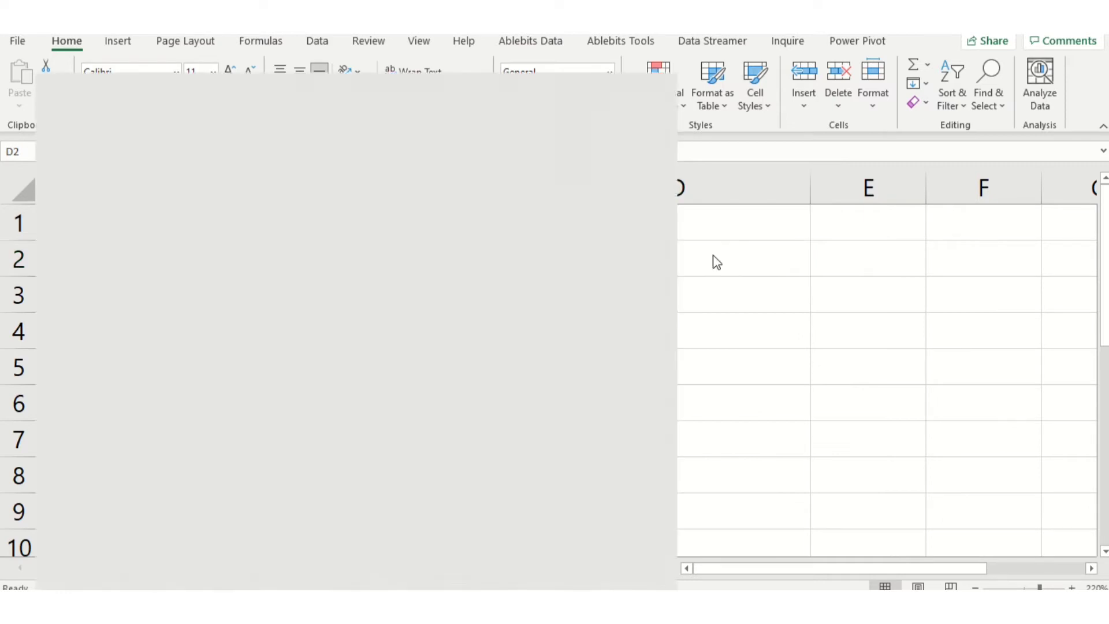
{"action": "key", "text": "Escape"}
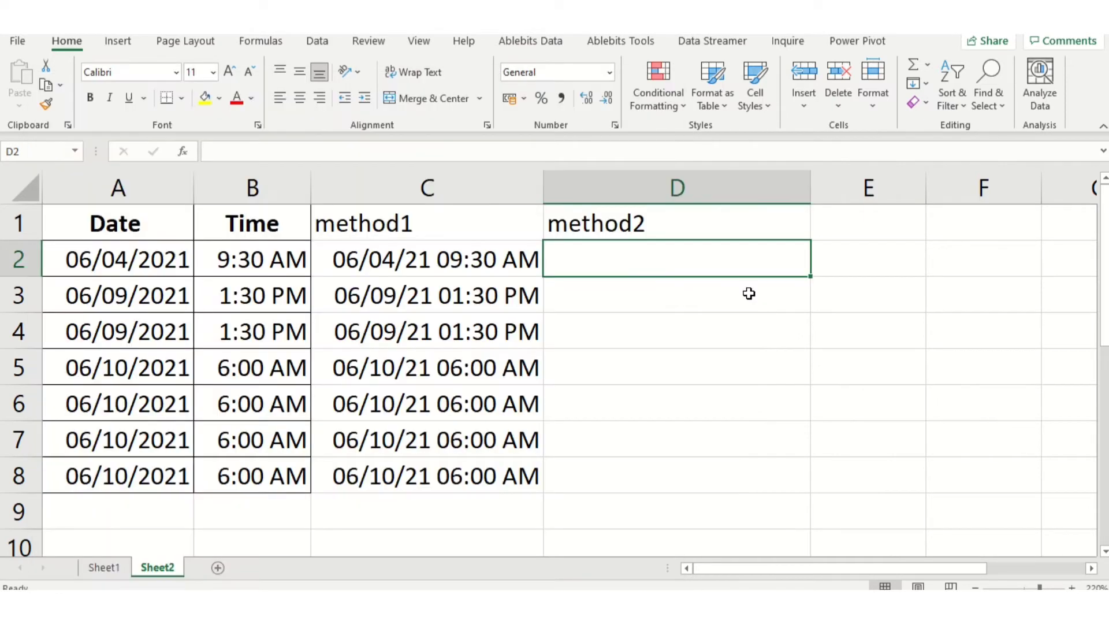
{"action": "mouse_move", "coordinate": [452, 40]}
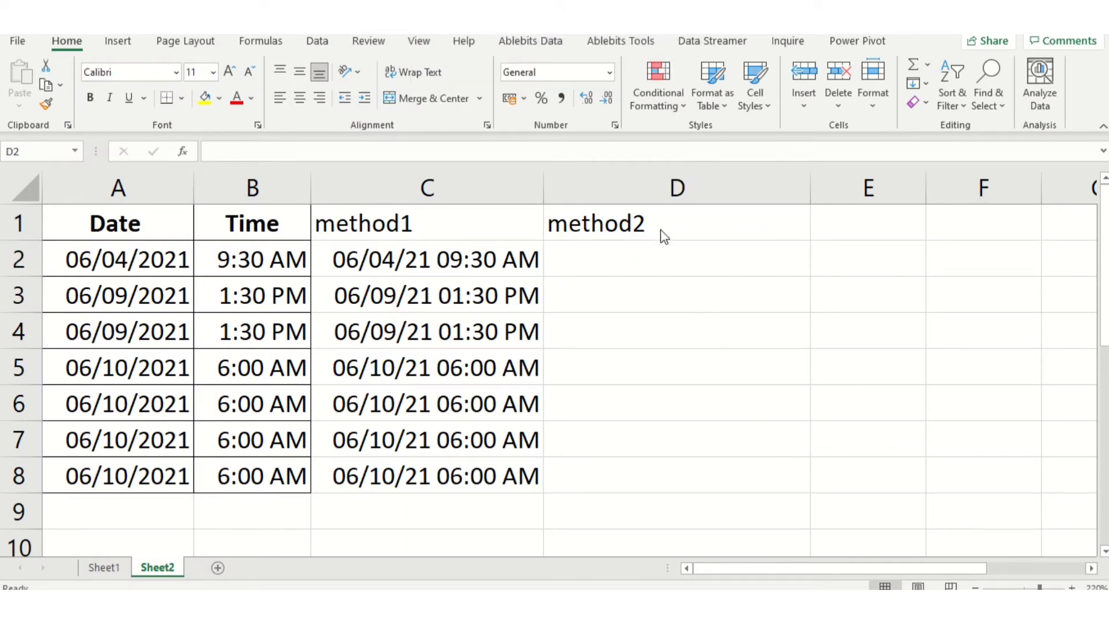
- Start a formula in cell D2 that converts the date to text with TEXT(A2,"mm/dd/yyyy")
{"action": "left_click", "coordinate": [658, 254]}
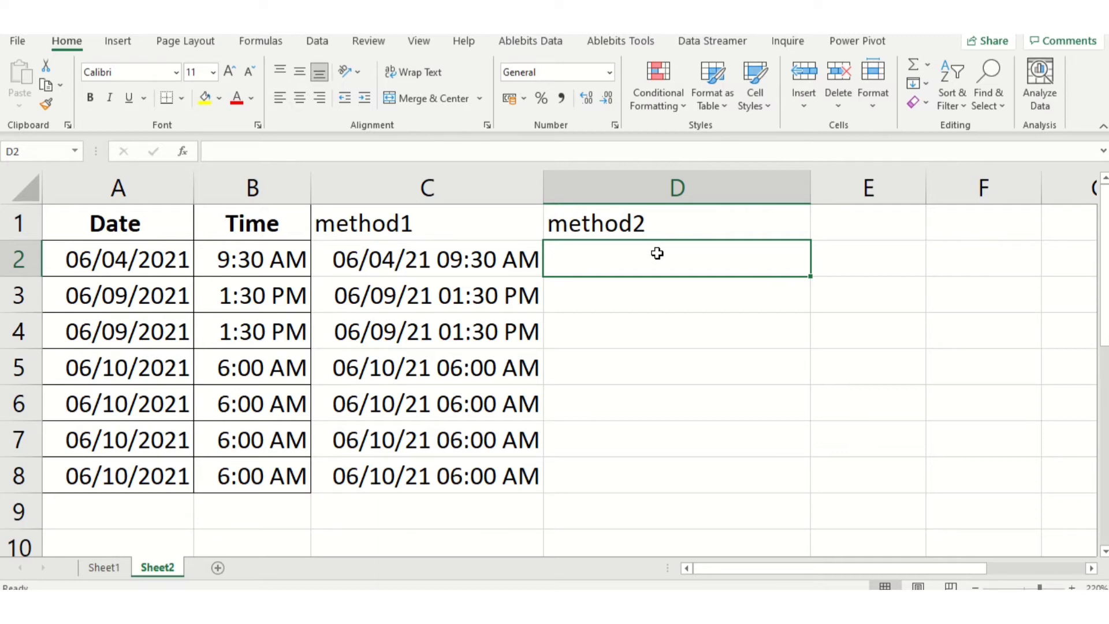
{"action": "type", "text": "=text"}
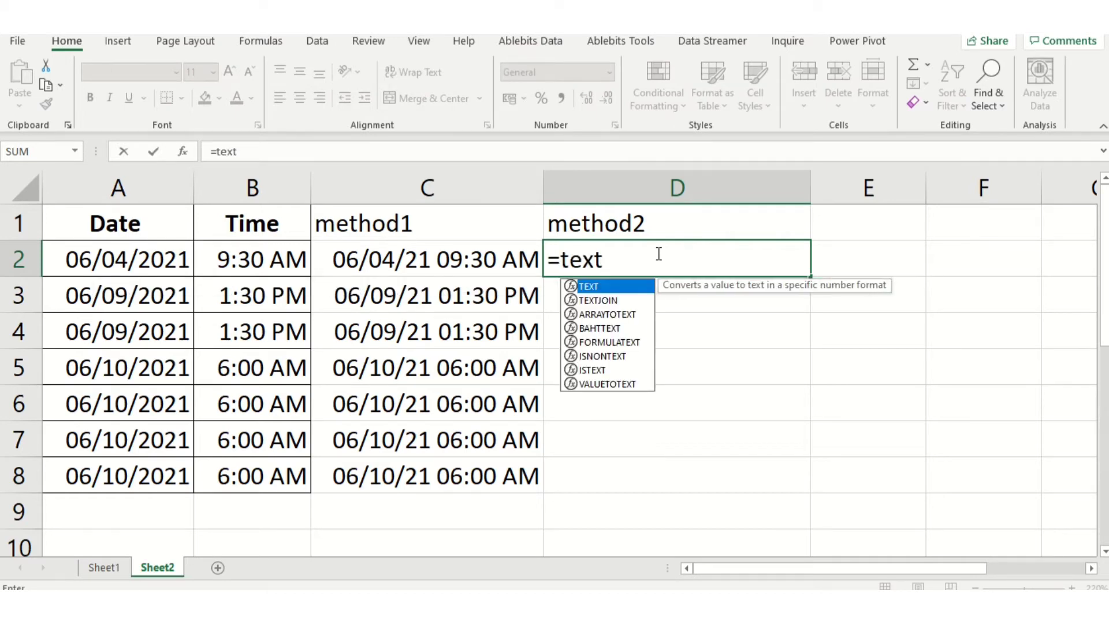
{"action": "type", "text": "("}
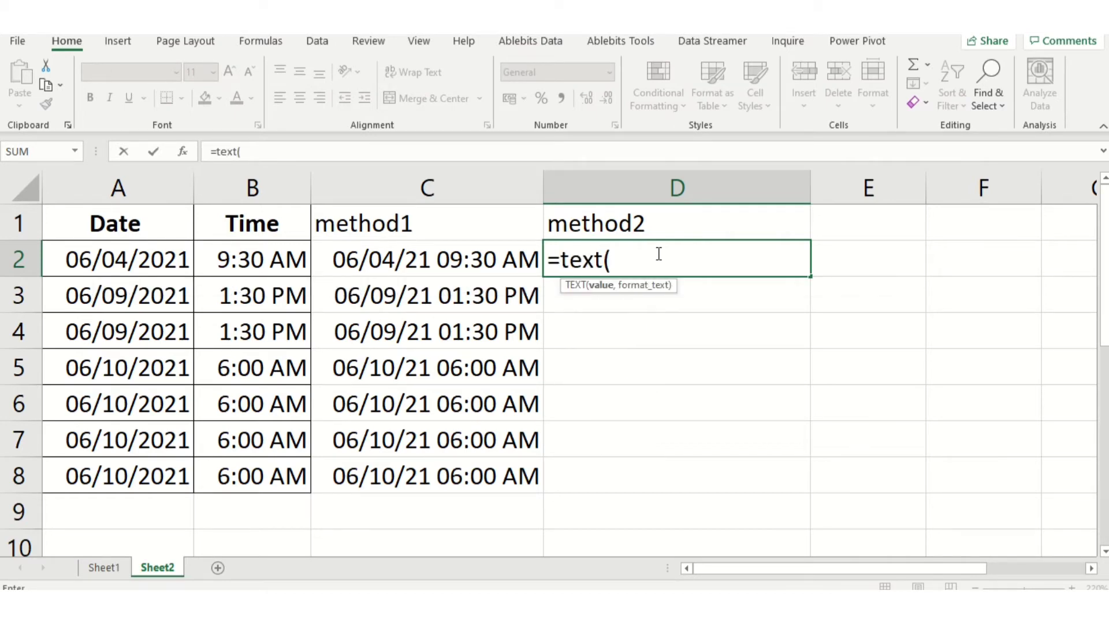
{"action": "left_click", "coordinate": [121, 261]}
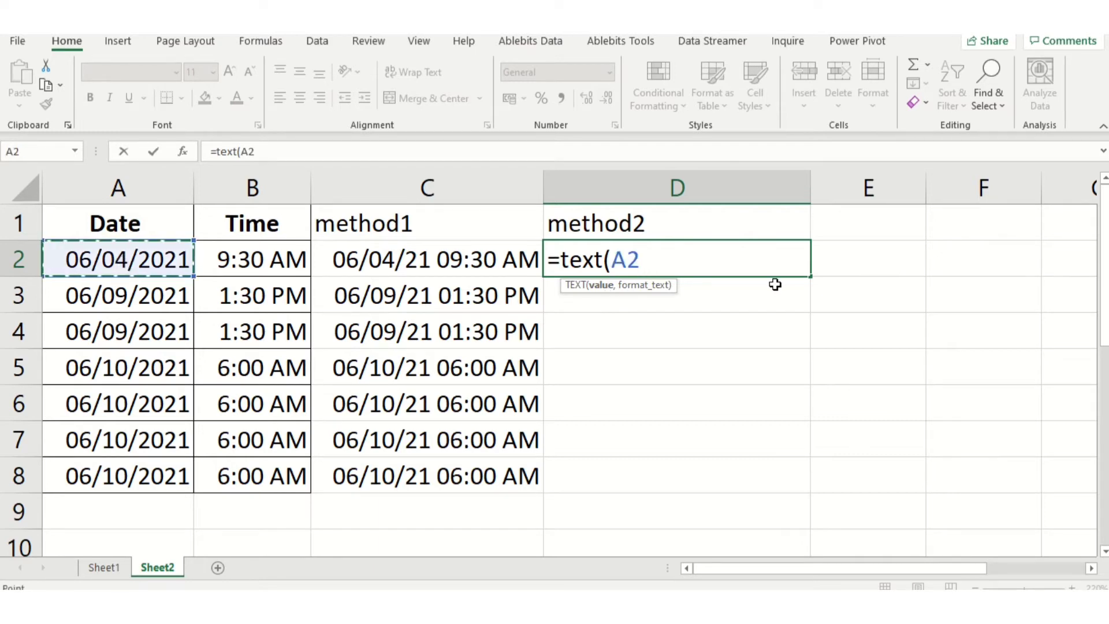
{"action": "type", "text": ","}
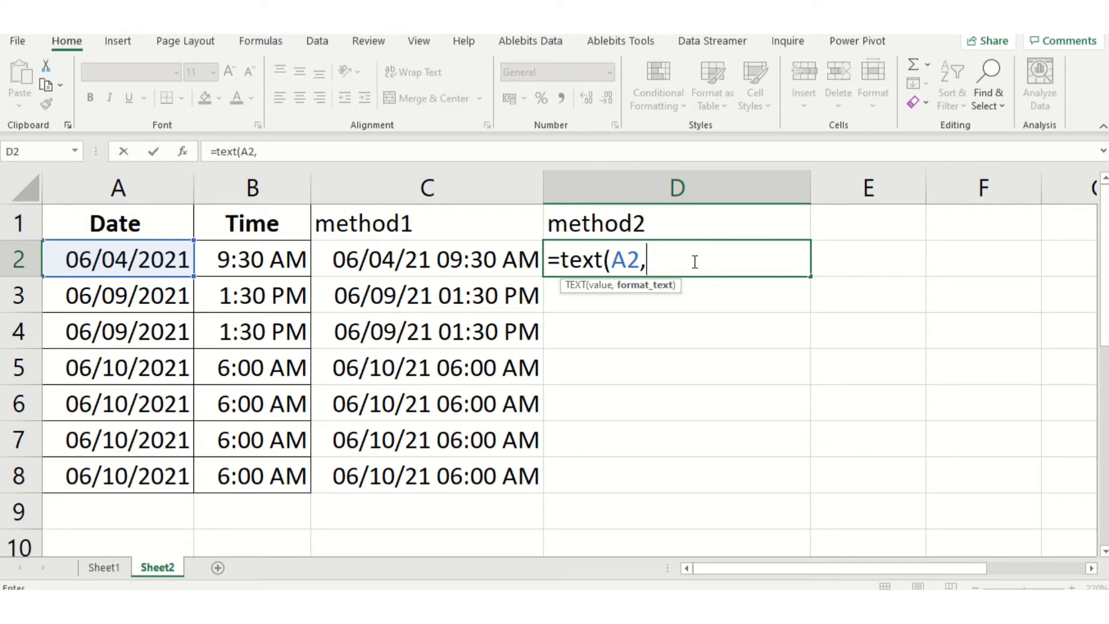
{"action": "type", "text": "\"mm/"}
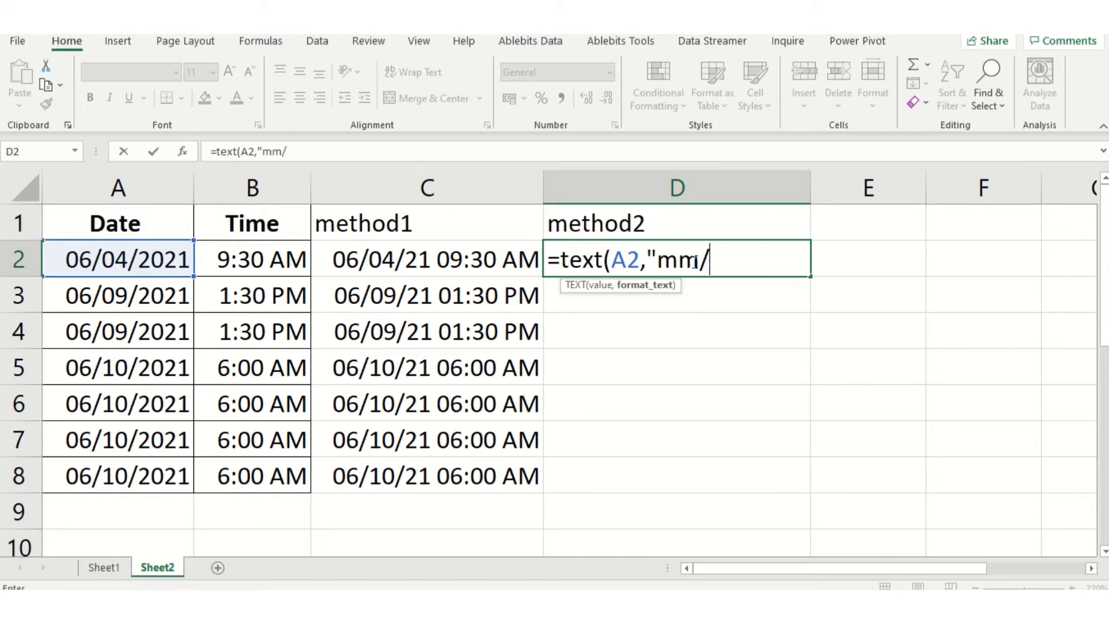
{"action": "type", "text": "dd/yyyy"}
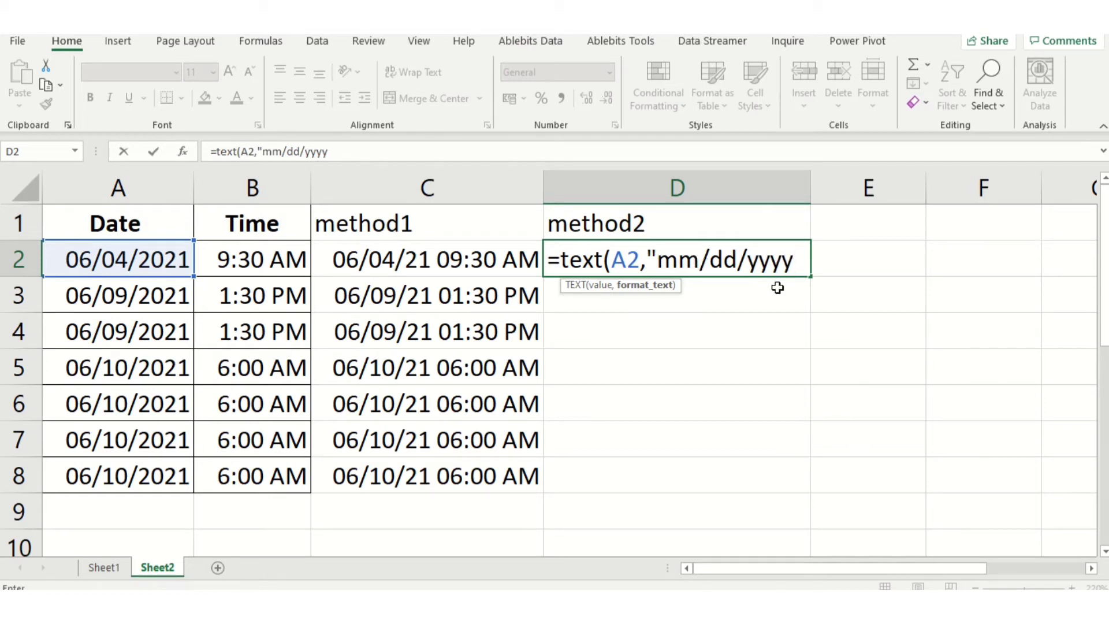
{"action": "type", "text": "\")"}
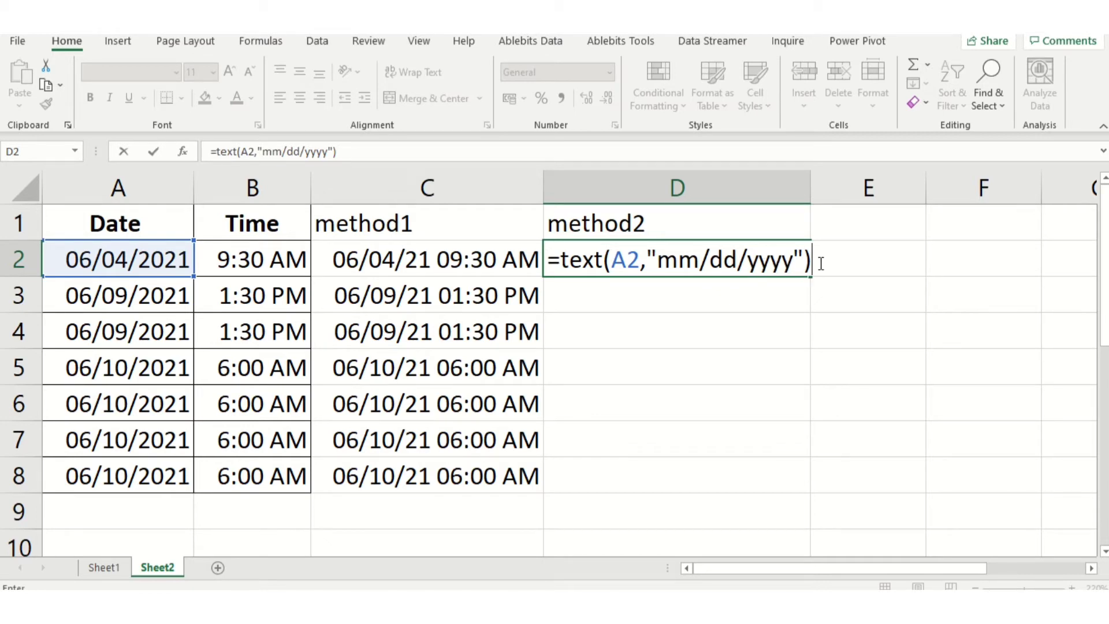
- Complete the D2 formula by joining a space and the time from B2 with &" "&TEXT(B2,"hh:mm AM/PM")
{"action": "type", "text": "&\" \"&"}
{"action": "left_click_drag", "start_coordinate": [812, 261], "coordinate": [877, 261]}
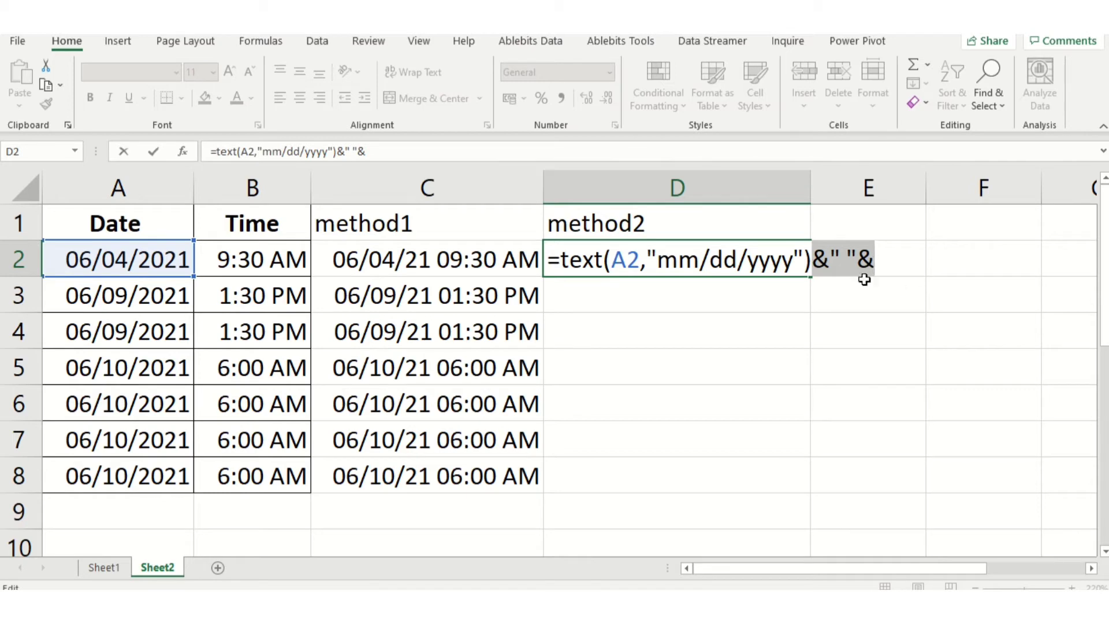
{"action": "left_click", "coordinate": [884, 258]}
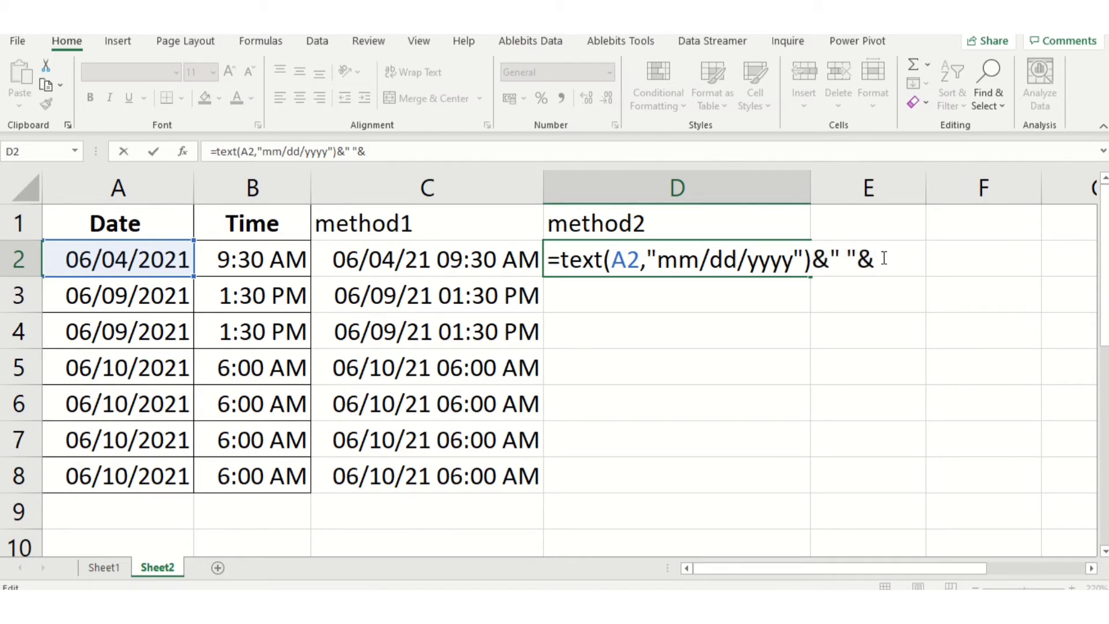
{"action": "type", "text": "tex"}
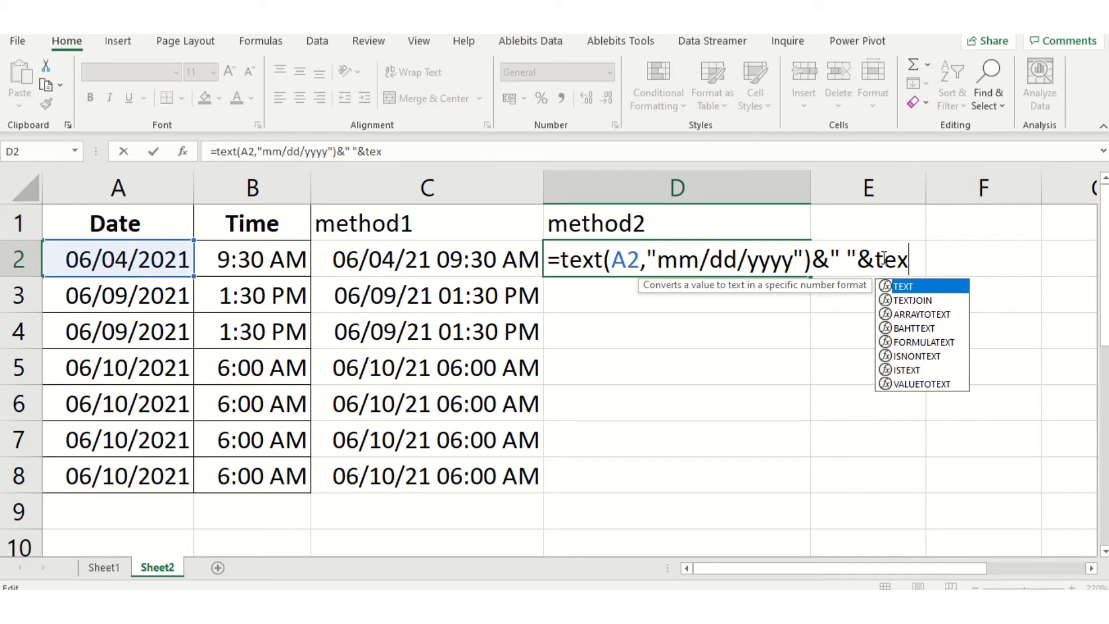
{"action": "type", "text": "t("}
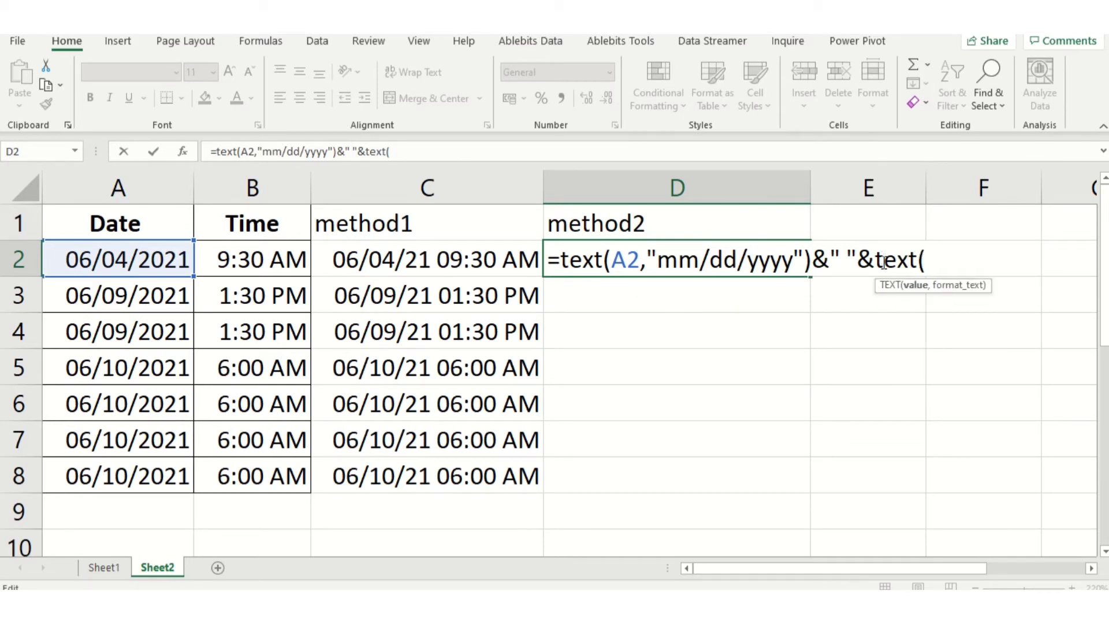
{"action": "left_click", "coordinate": [284, 259]}
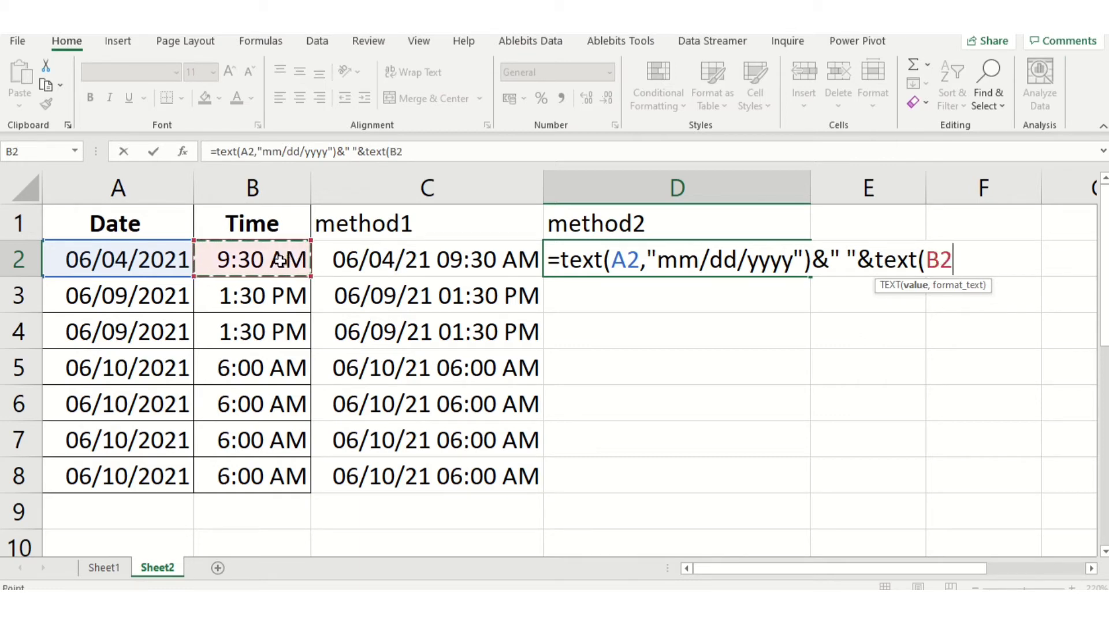
{"action": "type", "text": ",\""}
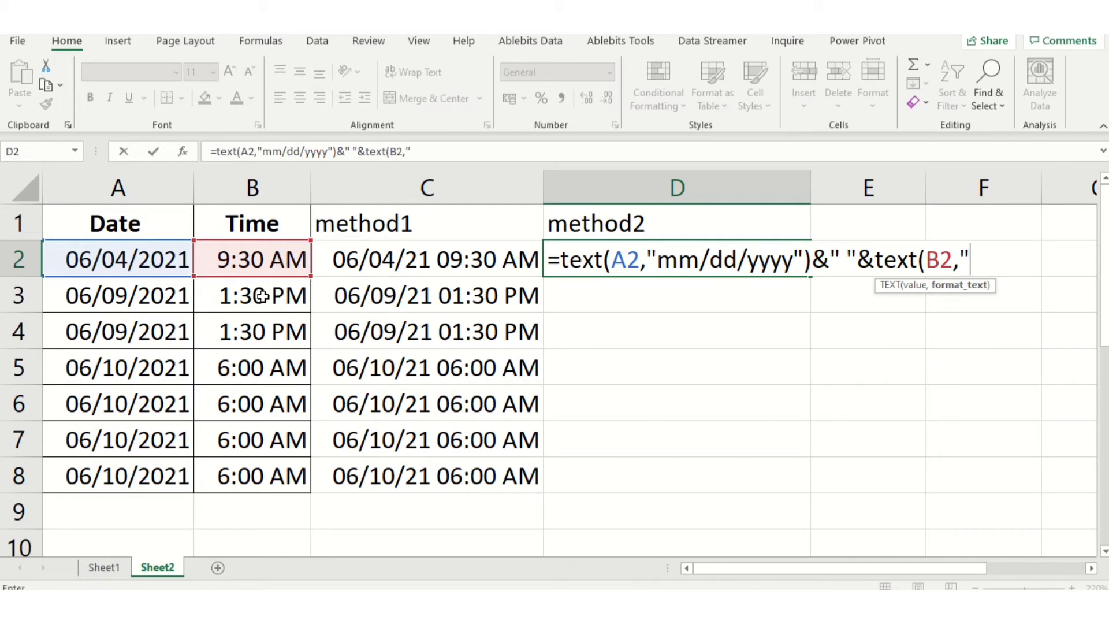
{"action": "type", "text": "hh:mm"}
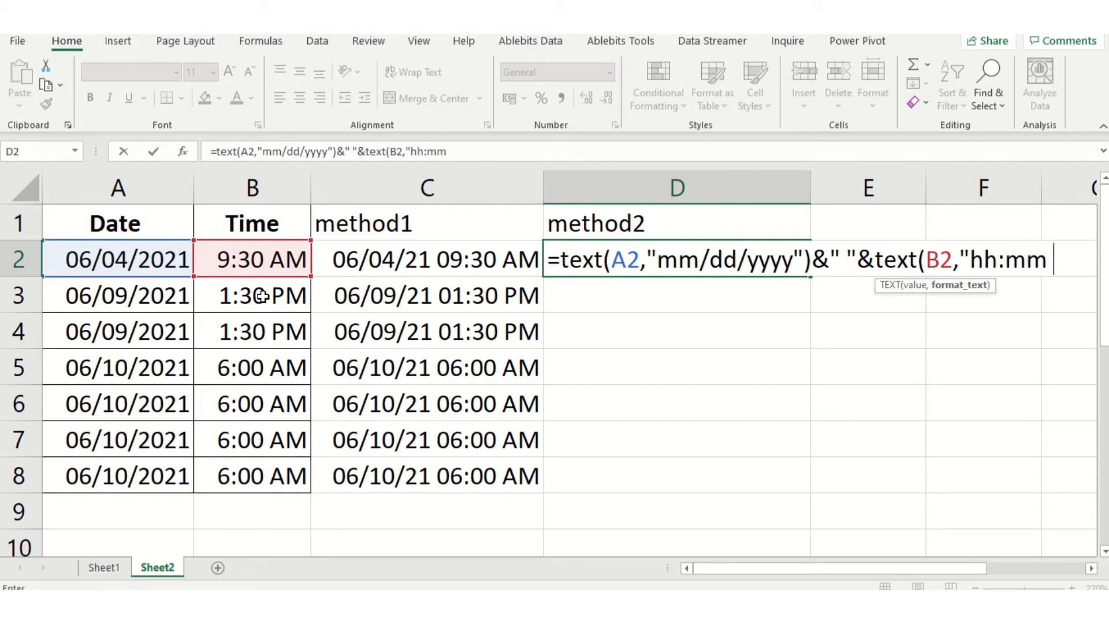
{"action": "type", "text": " AM/PM"}
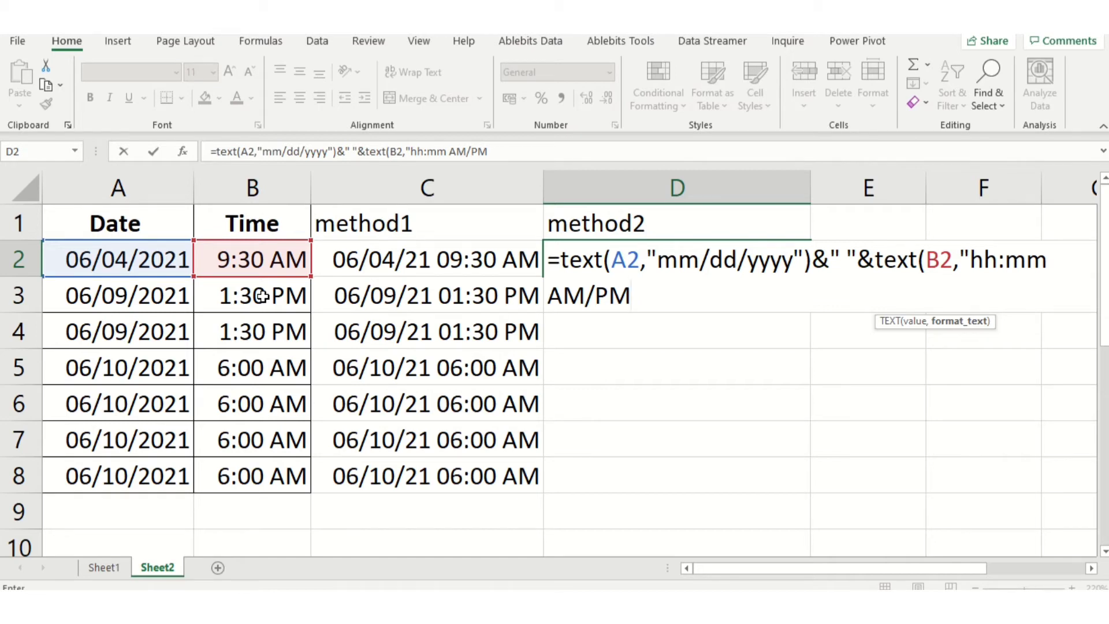
{"action": "type", "text": "\")"}
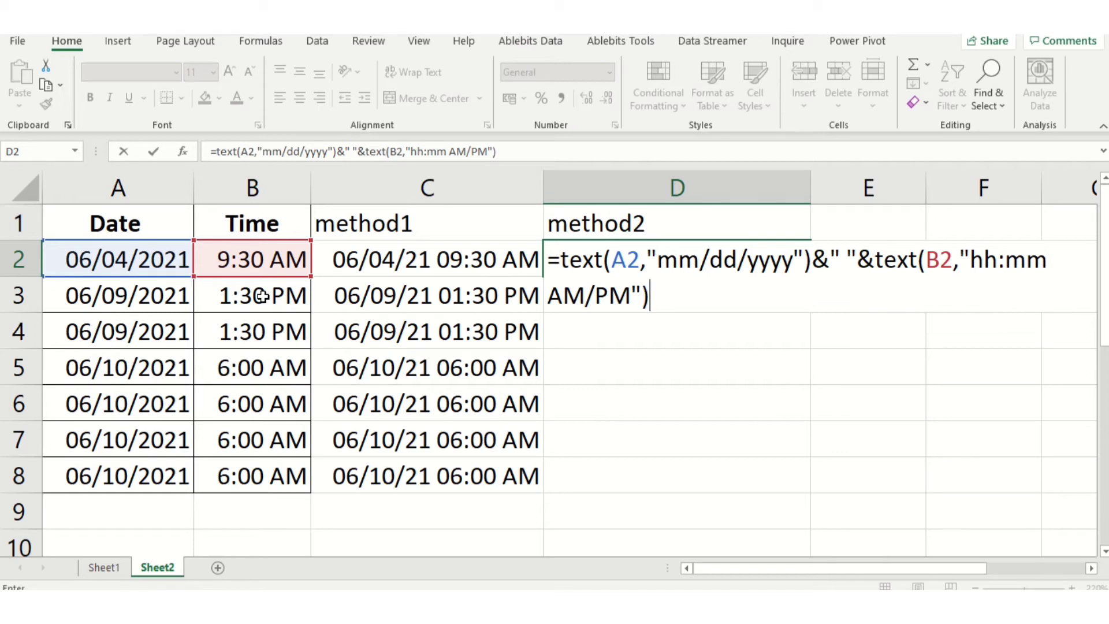
{"action": "key", "text": "Return"}
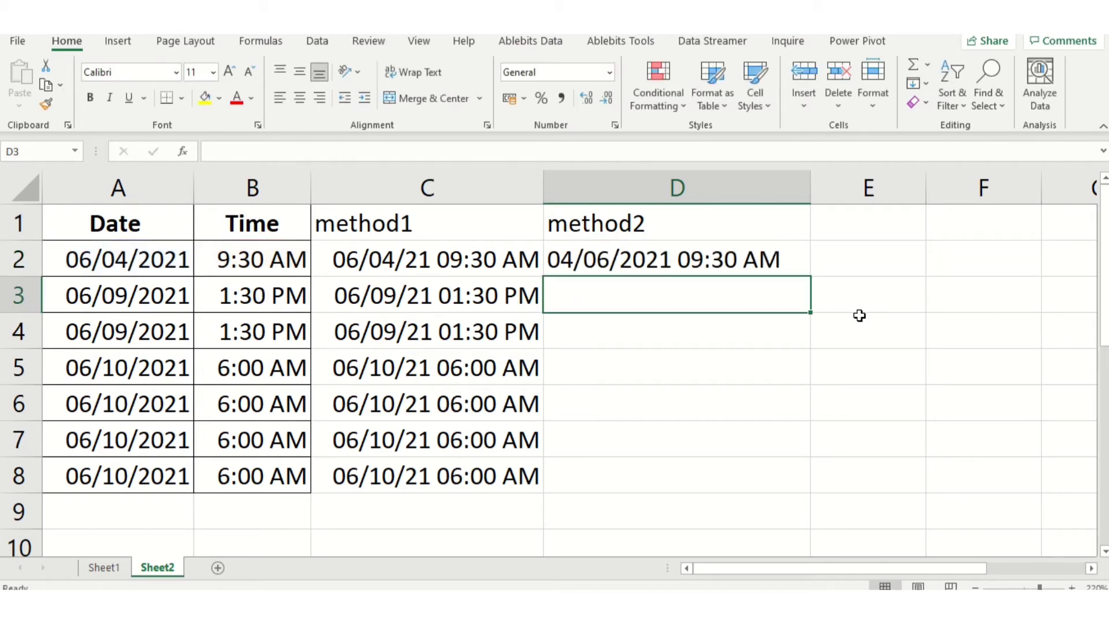
- Change the date format inside the D2 formula to "DD/MM/yyyy" so it follows the order used in A2
{"action": "left_click", "coordinate": [693, 265]}
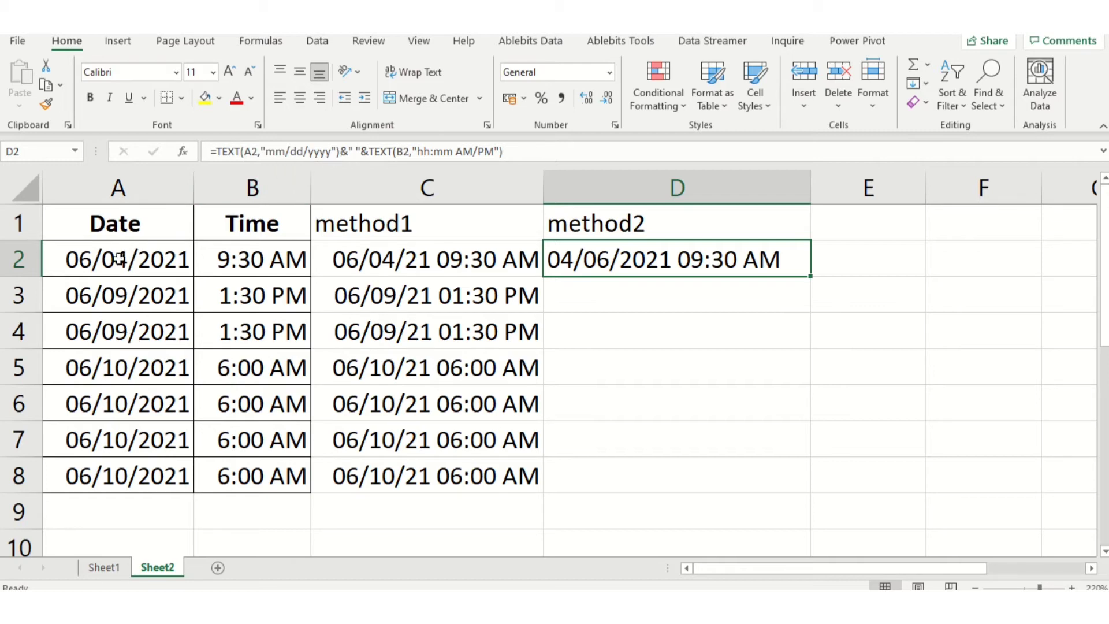
{"action": "left_click", "coordinate": [85, 263]}
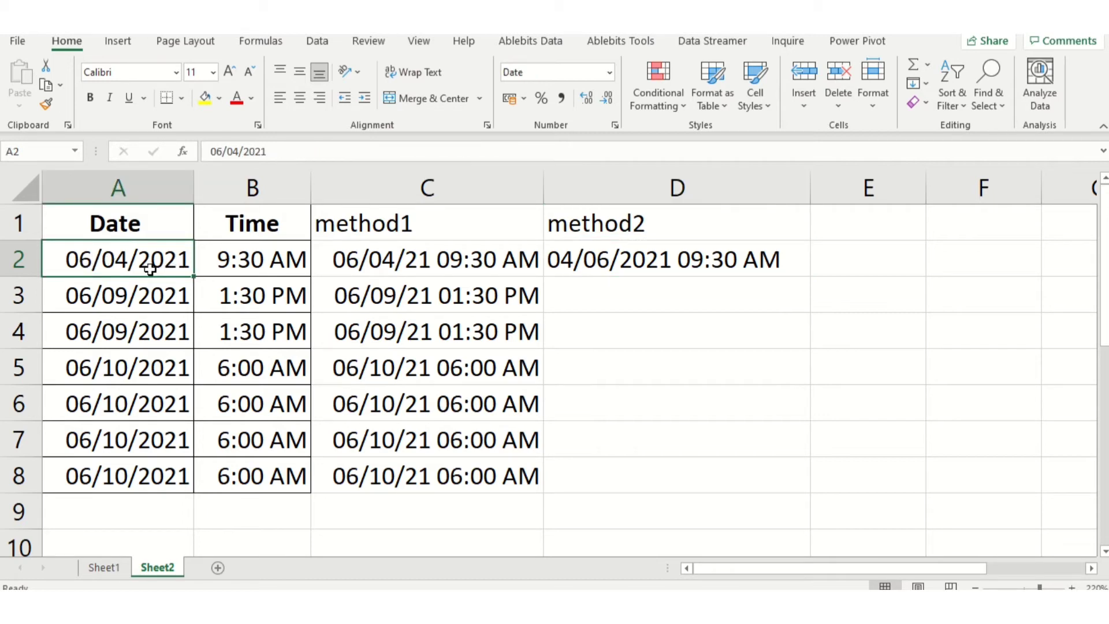
{"action": "left_click", "coordinate": [610, 259]}
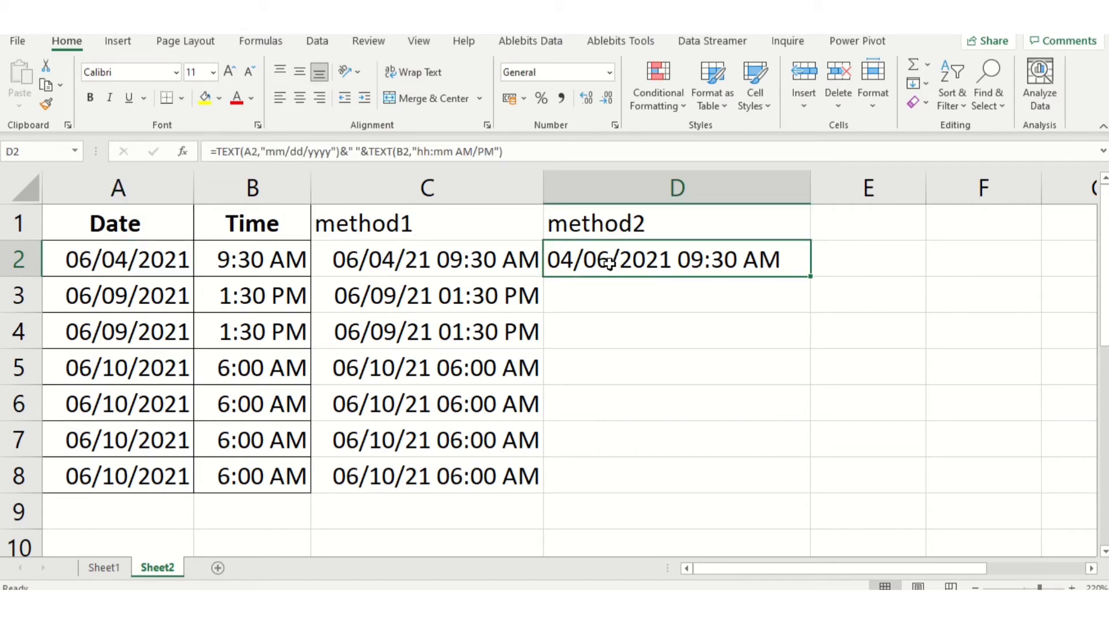
{"action": "left_click", "coordinate": [285, 152]}
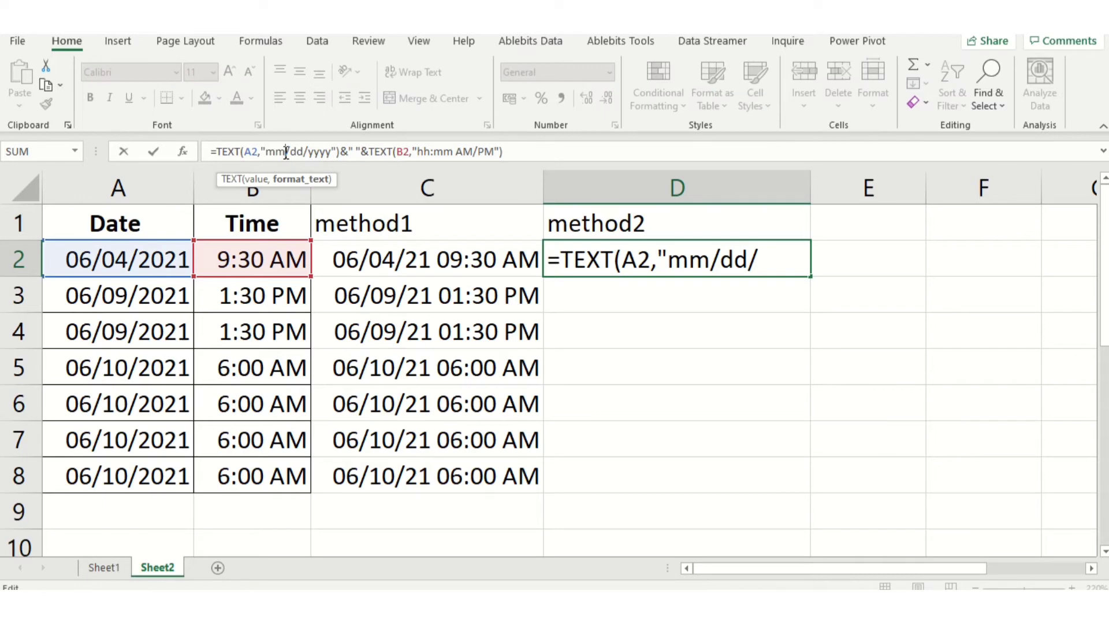
{"action": "key", "text": "BackSpace"}
{"action": "key", "text": "BackSpace"}
{"action": "type", "text": "DD"}
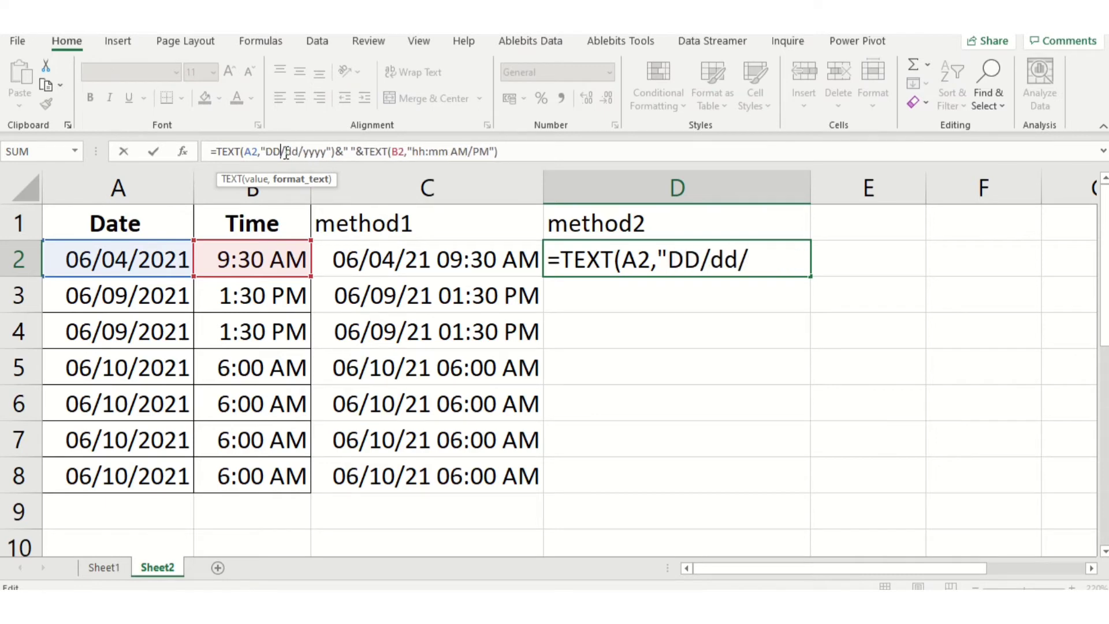
{"action": "key", "text": "BackSpace"}
{"action": "key", "text": "BackSpace"}
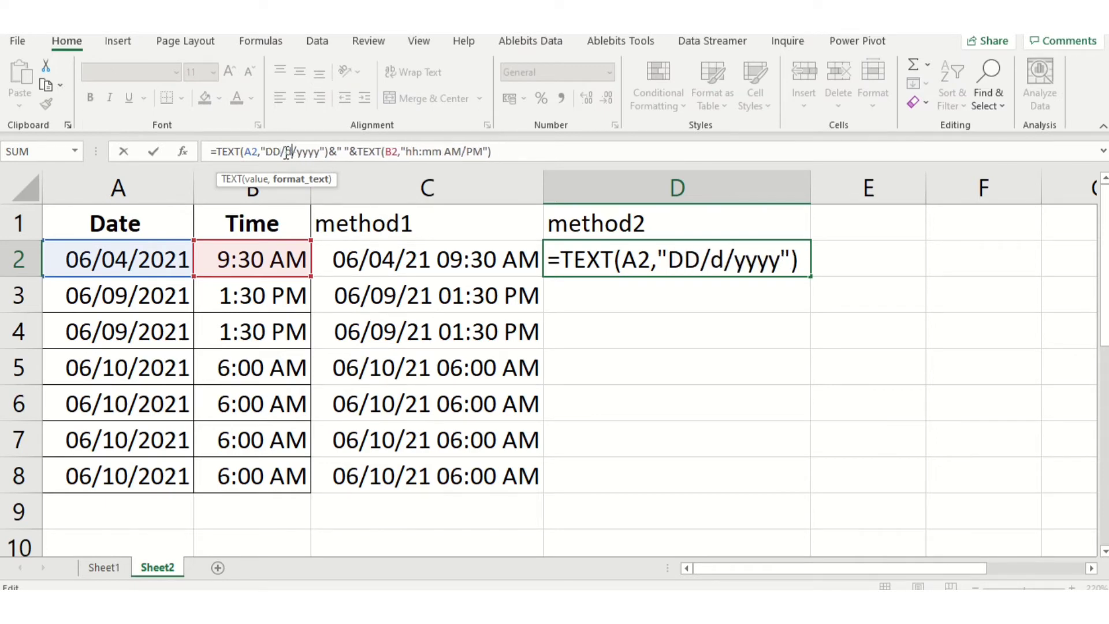
{"action": "type", "text": "33"}
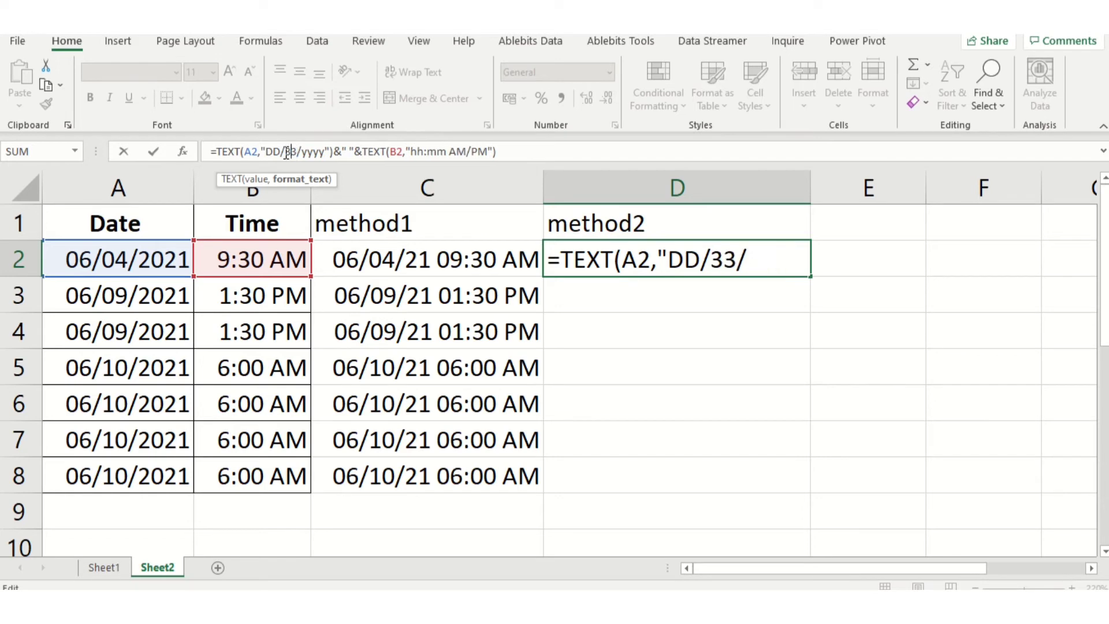
{"action": "key", "text": "BackSpace"}
{"action": "key", "text": "BackSpace"}
{"action": "type", "text": "MM"}
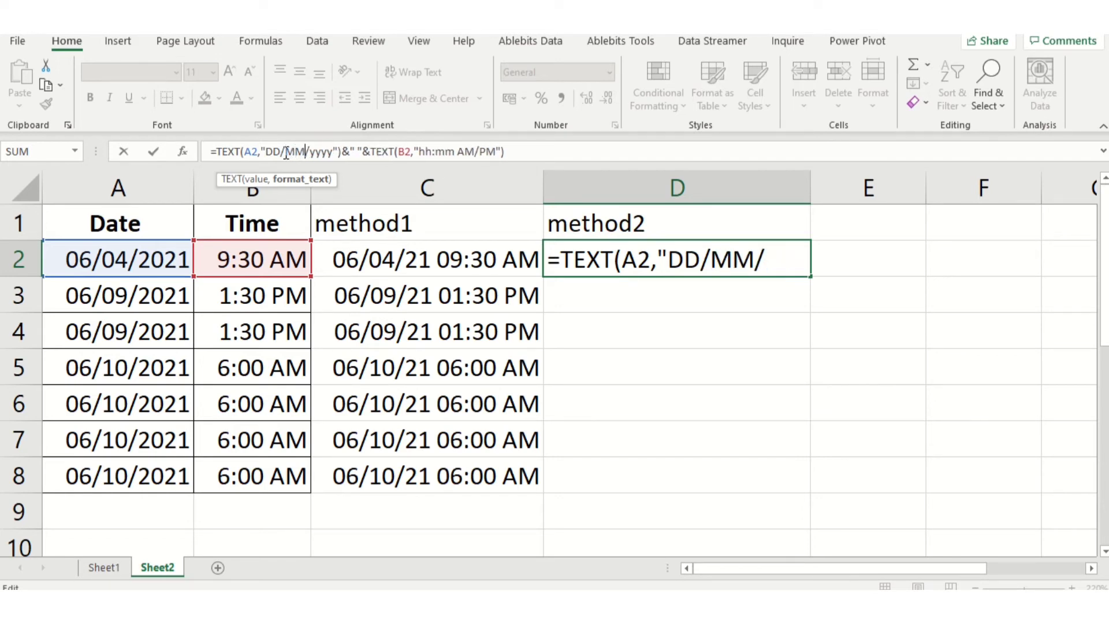
{"action": "left_click", "coordinate": [529, 149]}
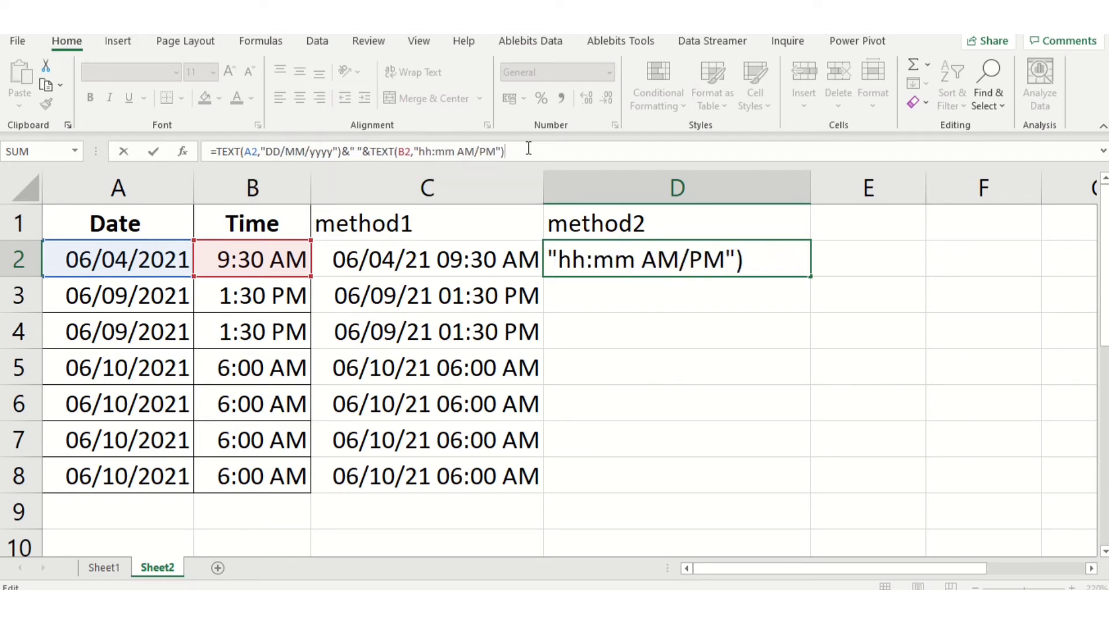
{"action": "key", "text": "Return"}
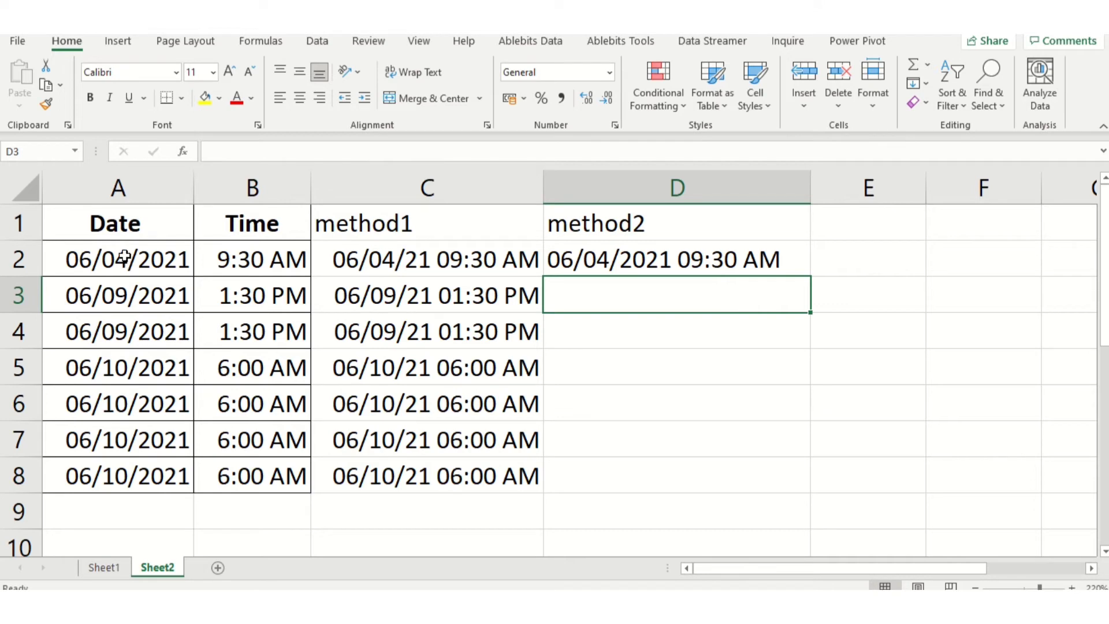
- Inspect the number format settings of date cell A2 and compare the date with the combined value in D2
{"action": "left_click", "coordinate": [143, 261]}
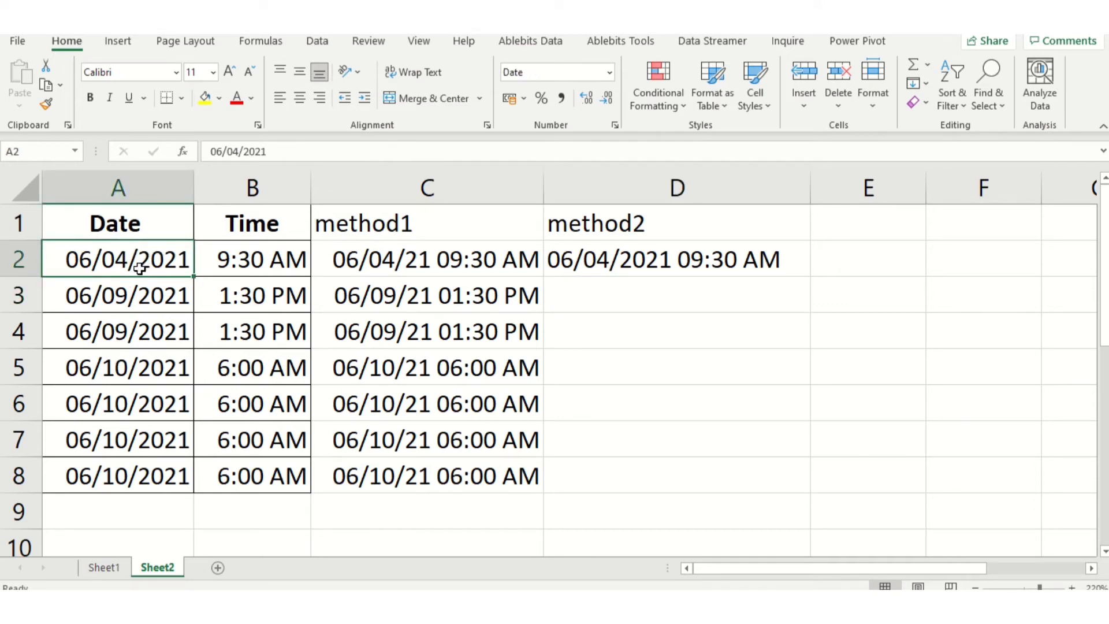
{"action": "left_click", "coordinate": [608, 73]}
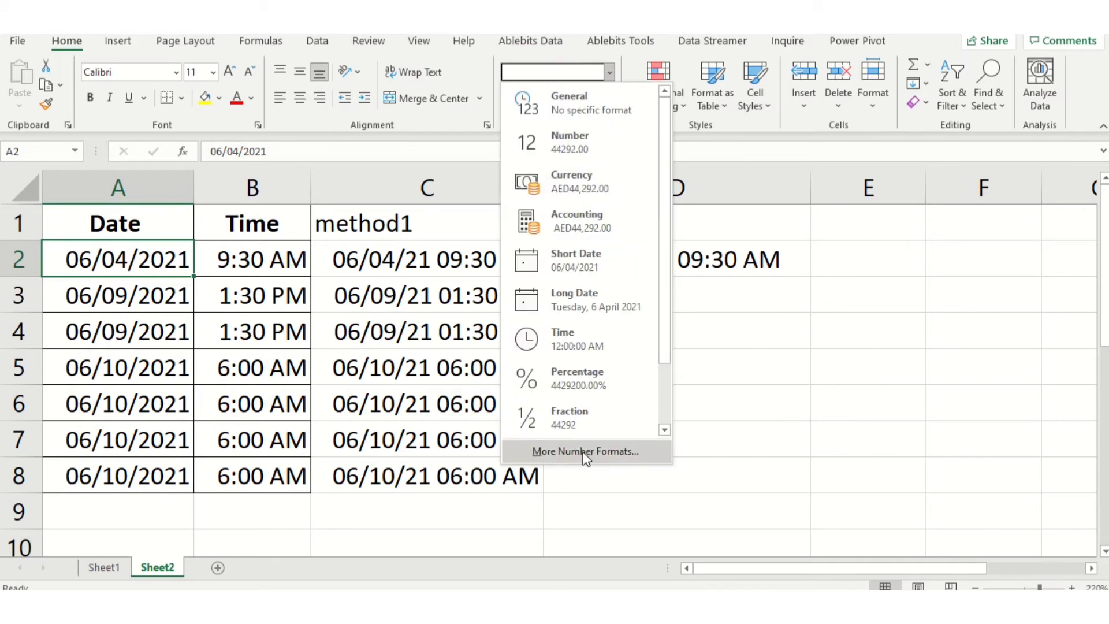
{"action": "left_click", "coordinate": [586, 452]}
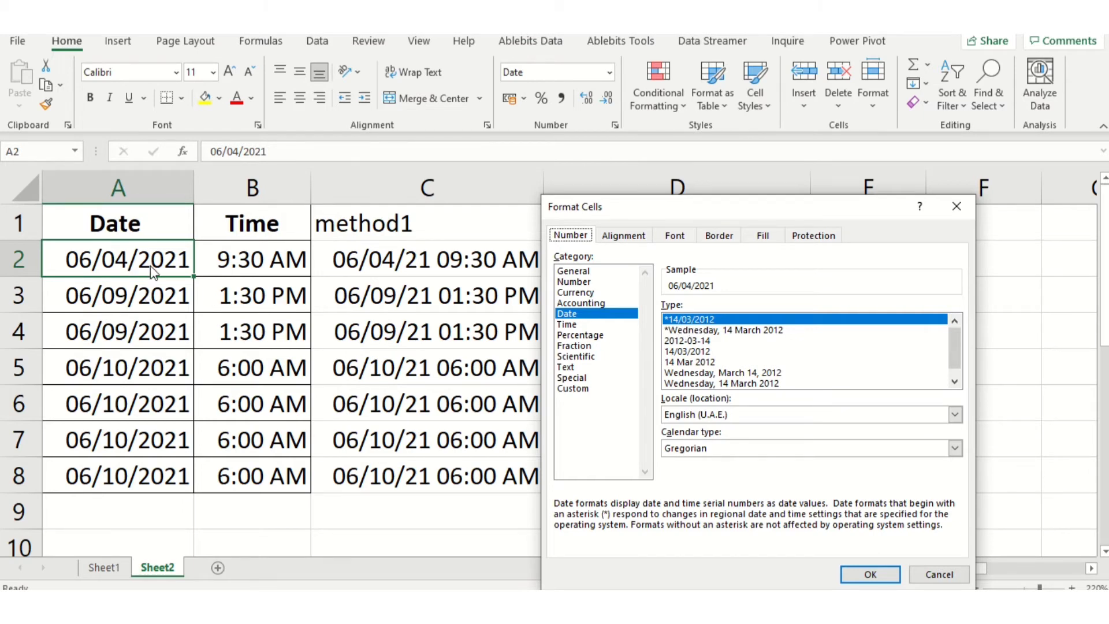
{"action": "left_click", "coordinate": [957, 206]}
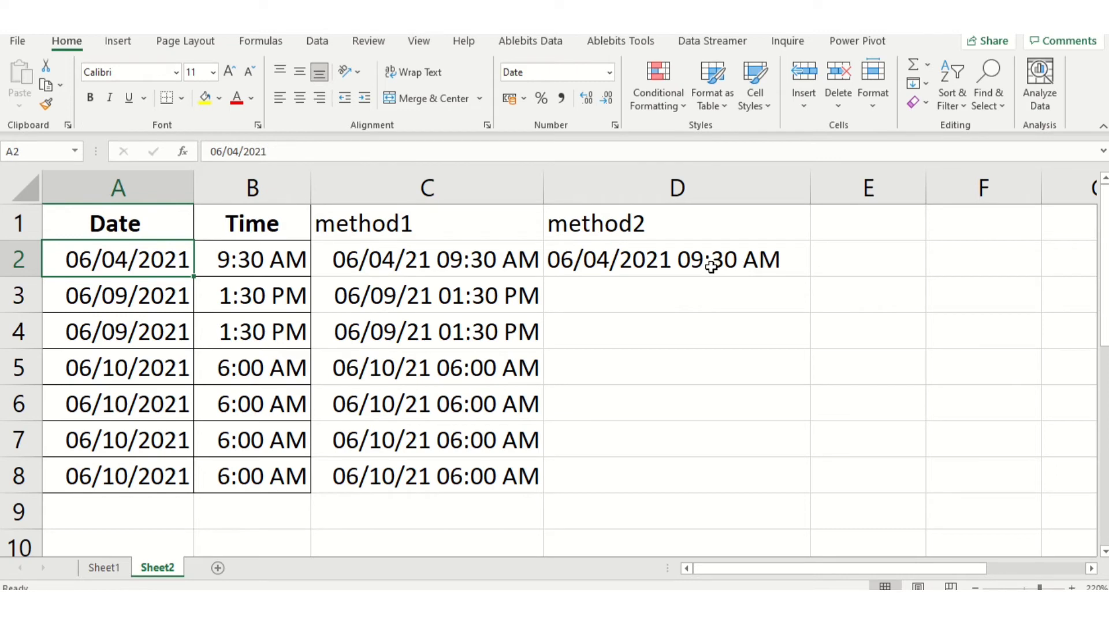
{"action": "left_click", "coordinate": [753, 264]}
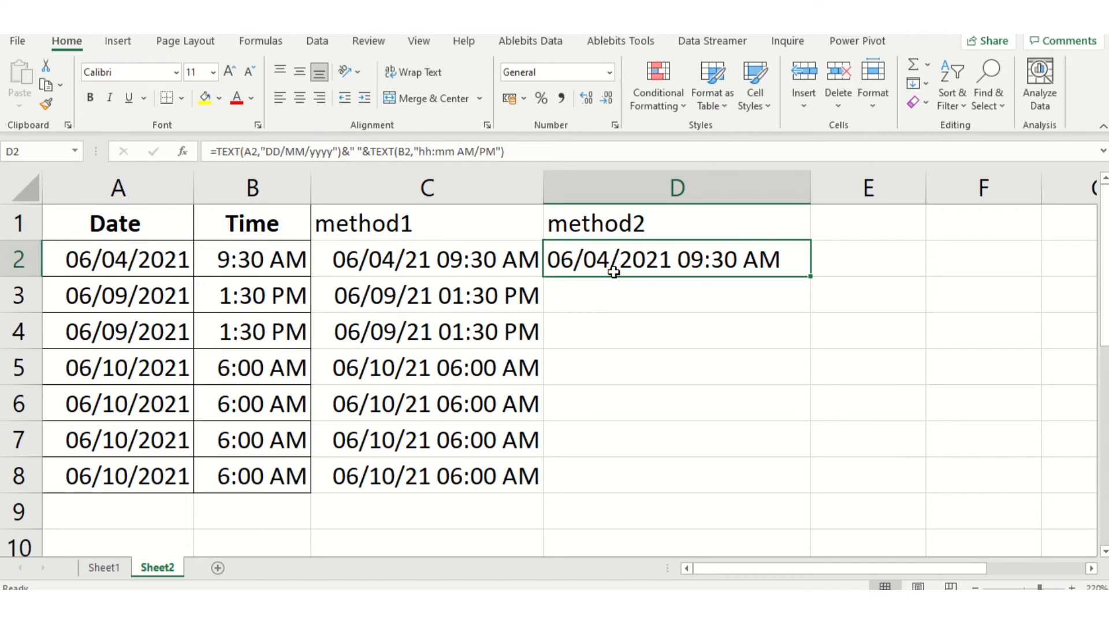
{"action": "left_click", "coordinate": [137, 260]}
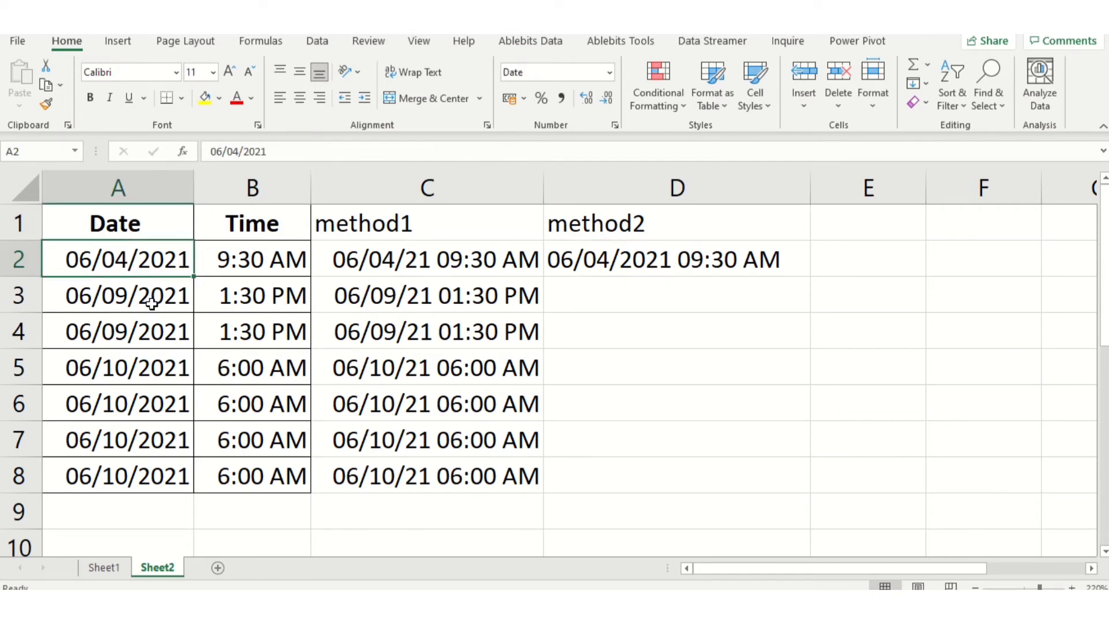
{"action": "left_click", "coordinate": [663, 261]}
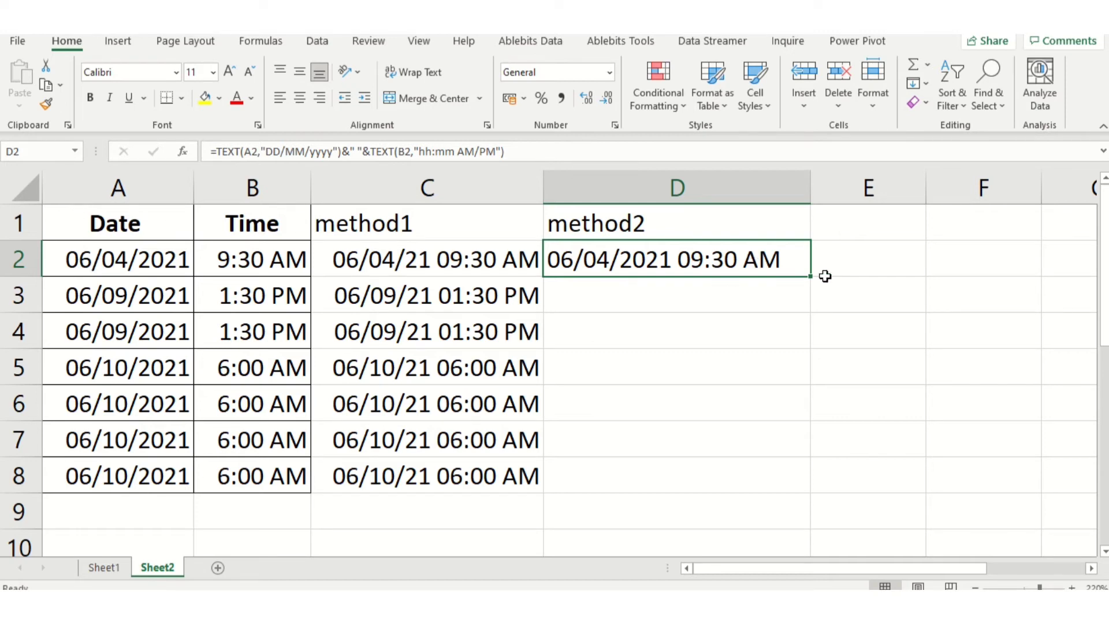
- Fill the combined date-time formula in D2 down through D8
{"action": "left_click_drag", "start_coordinate": [810, 277], "coordinate": [808, 492]}
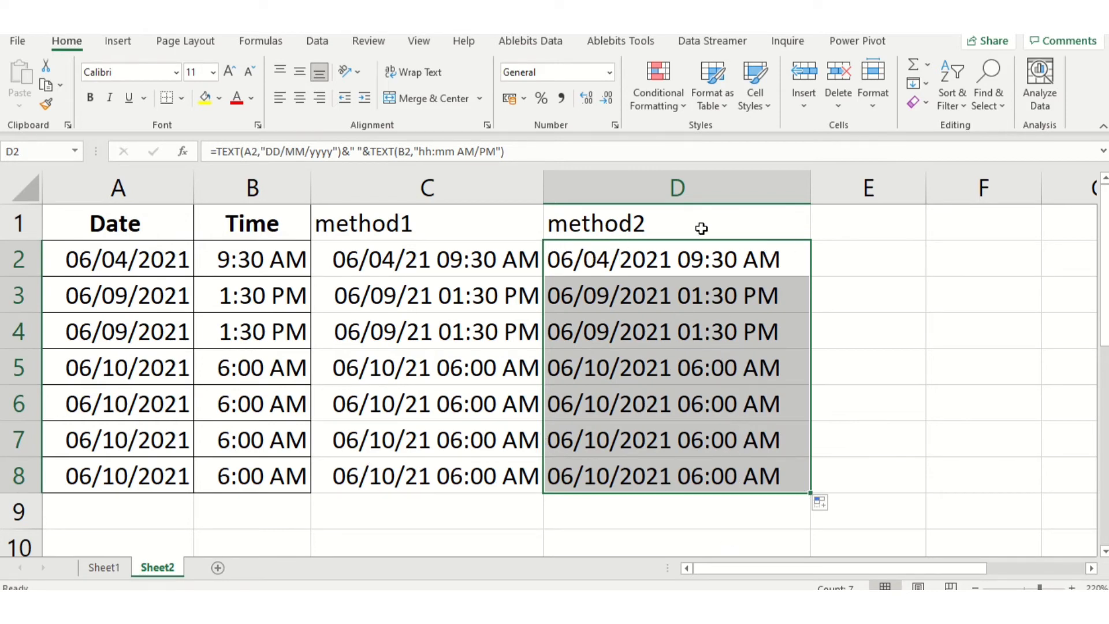
- Enter the header METHOD3 in E1 and begin a formula in E2
{"action": "left_click", "coordinate": [872, 236]}
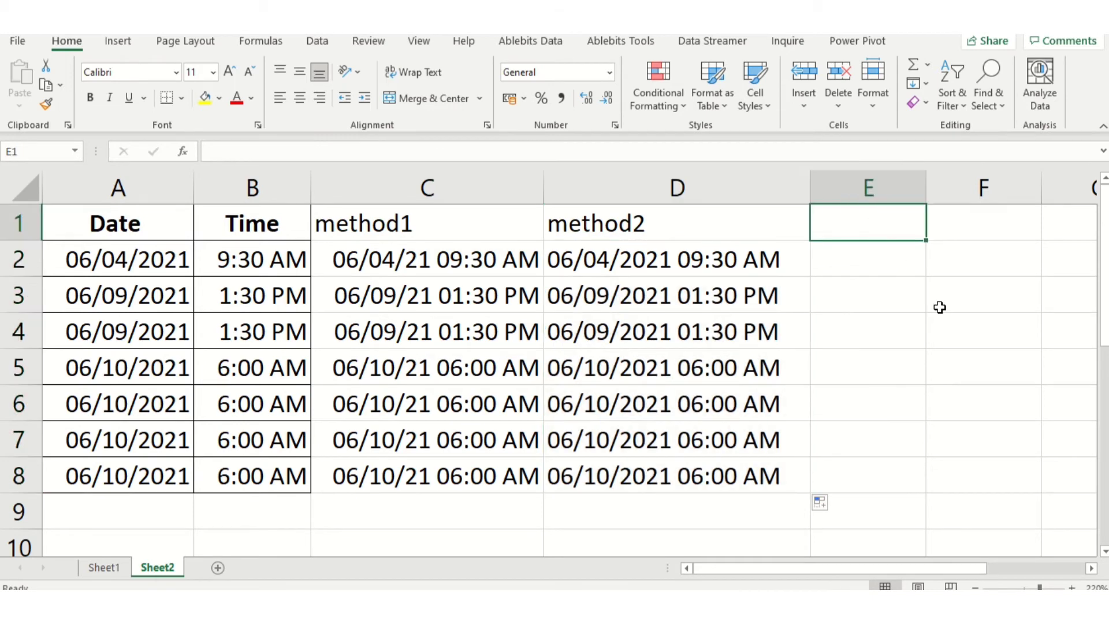
{"action": "type", "text": "MET"}
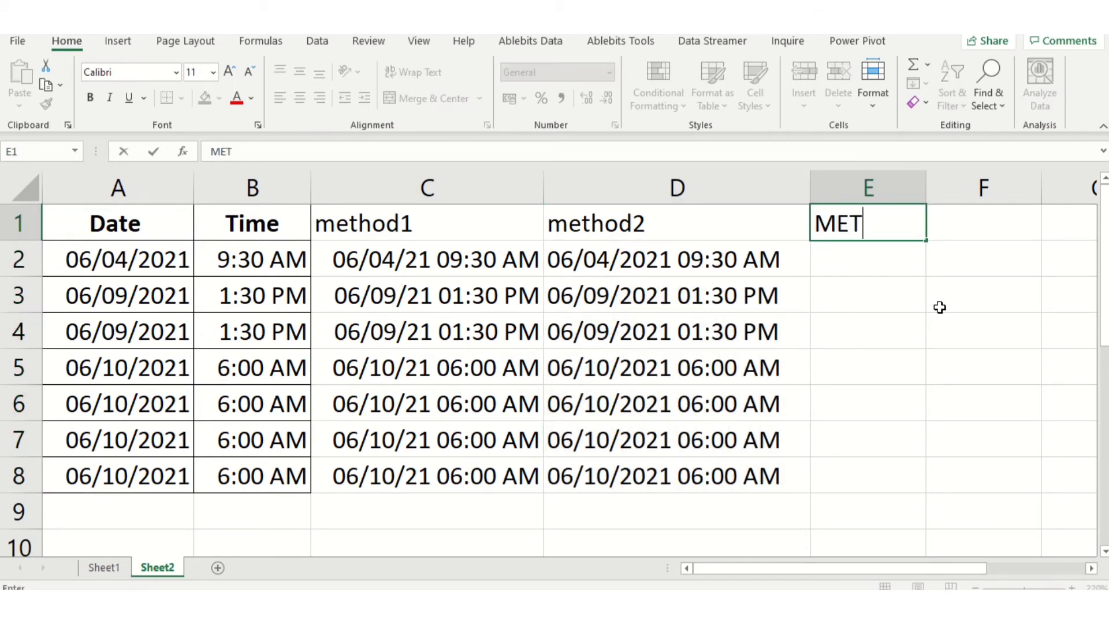
{"action": "type", "text": "HOD3"}
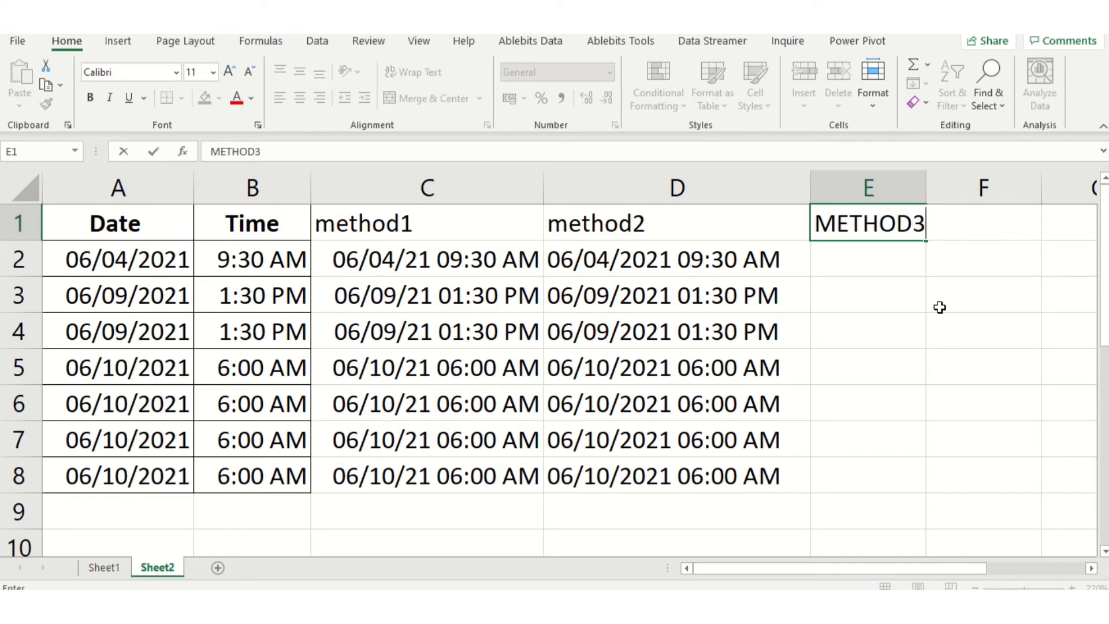
{"action": "key", "text": "Return"}
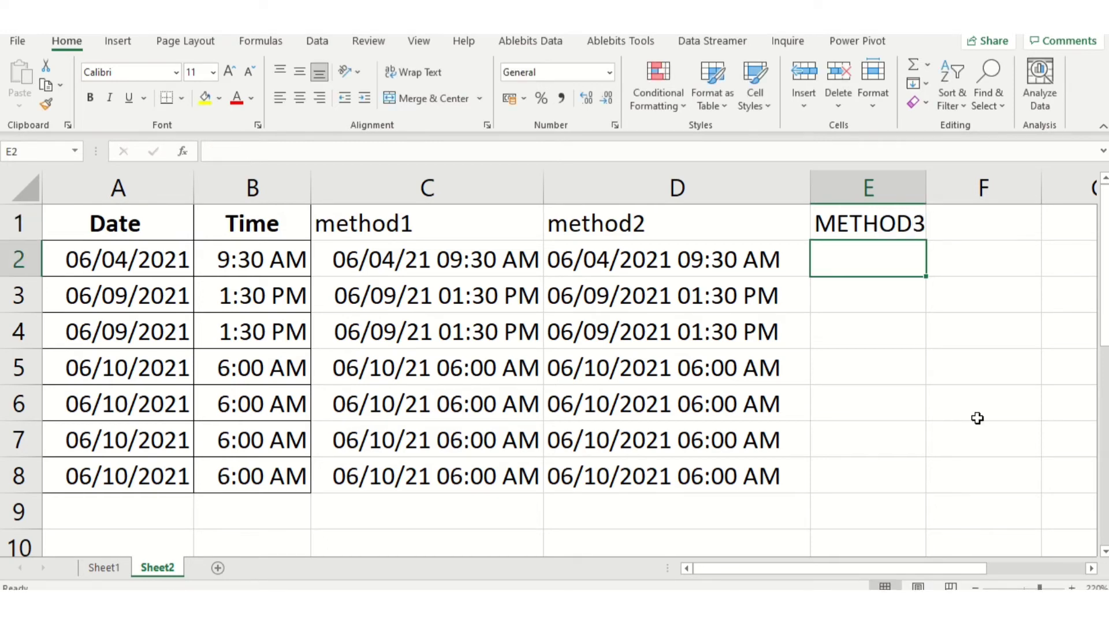
{"action": "type", "text": "="}
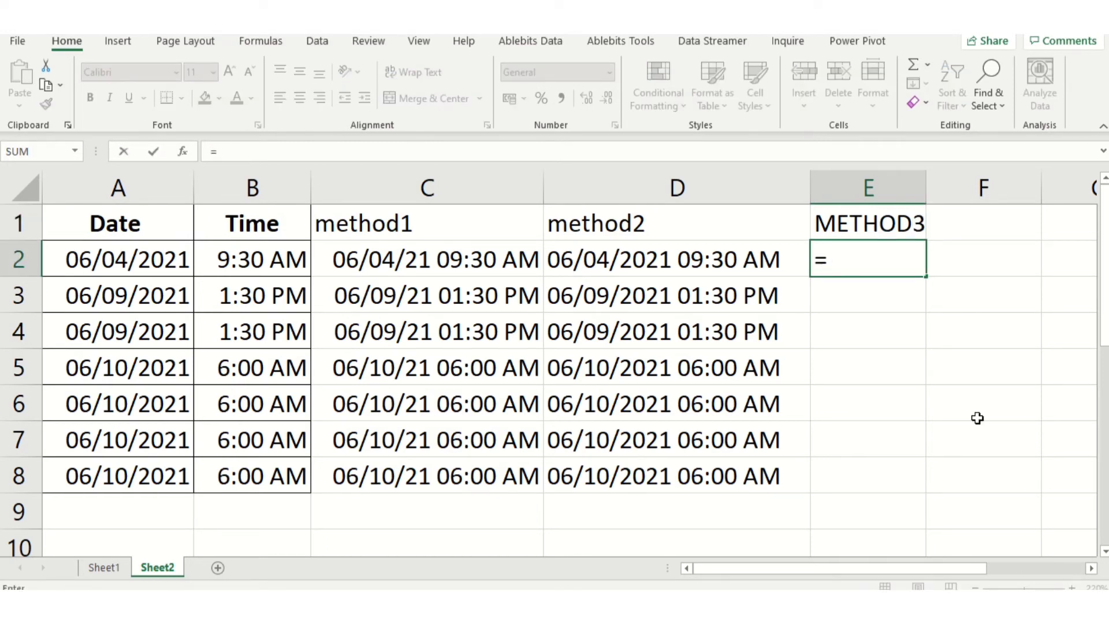
{"action": "type", "text": "CON"}
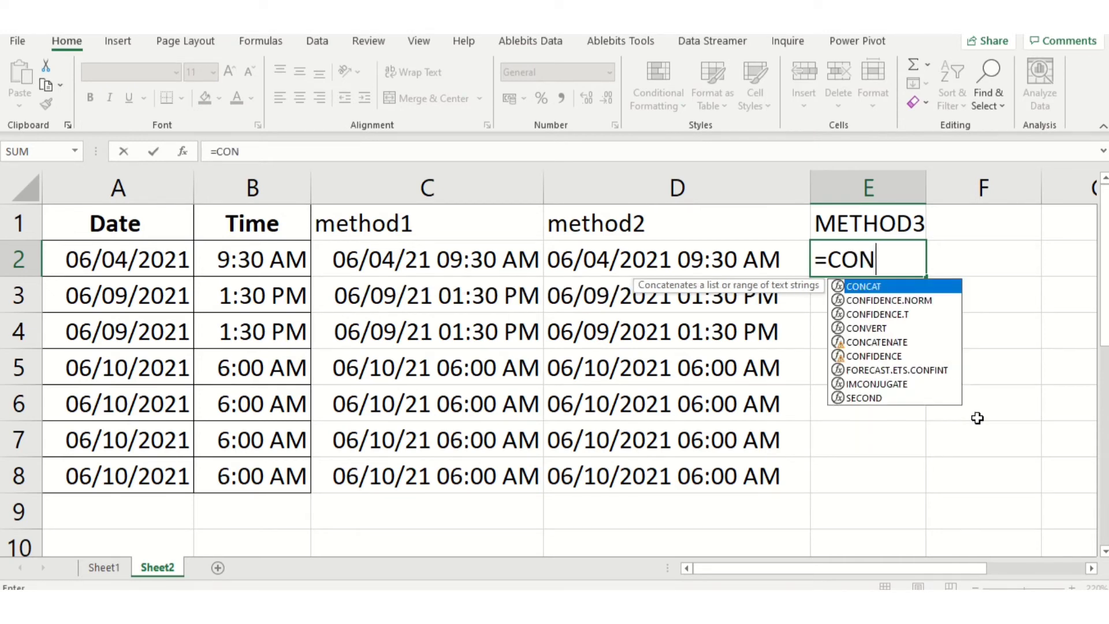
{"action": "type", "text": "CA"}
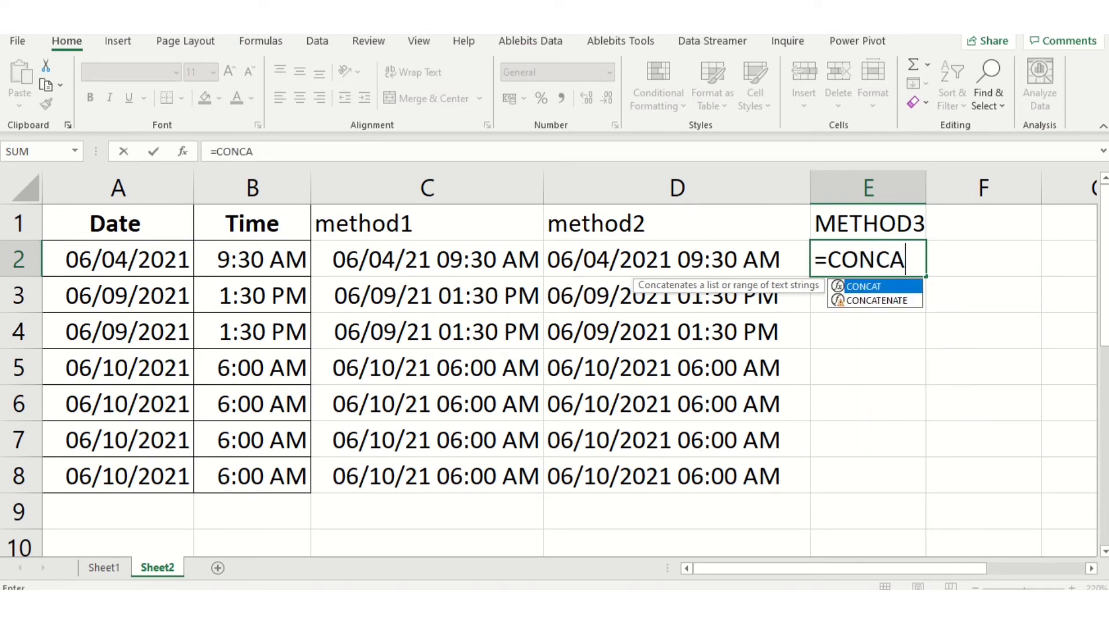
{"action": "left_click", "coordinate": [888, 301]}
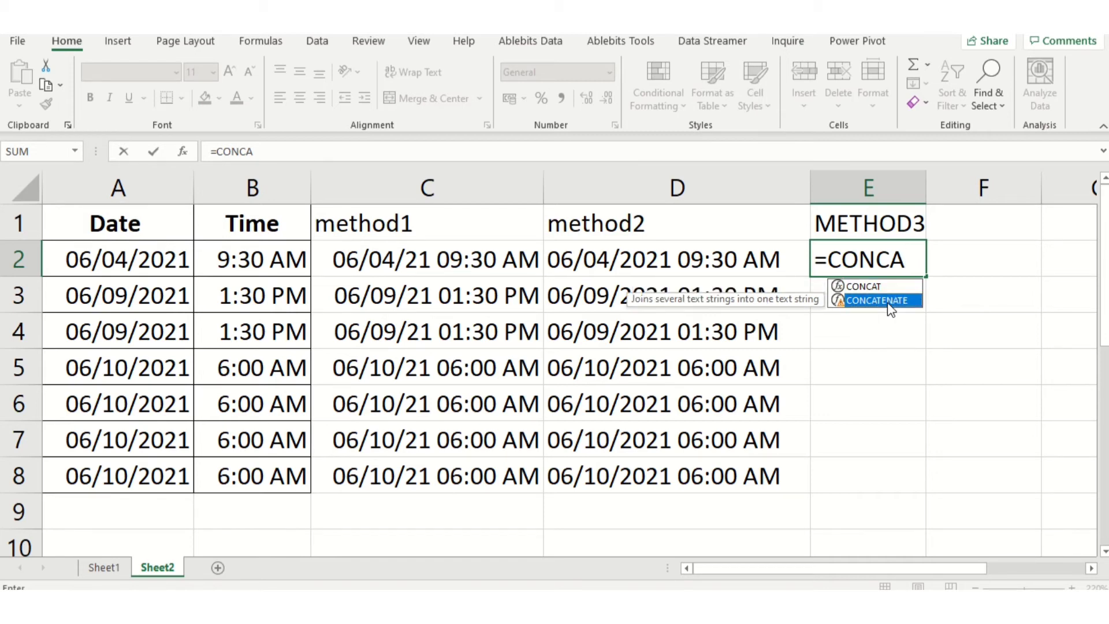
{"action": "type", "text": "TEN"}
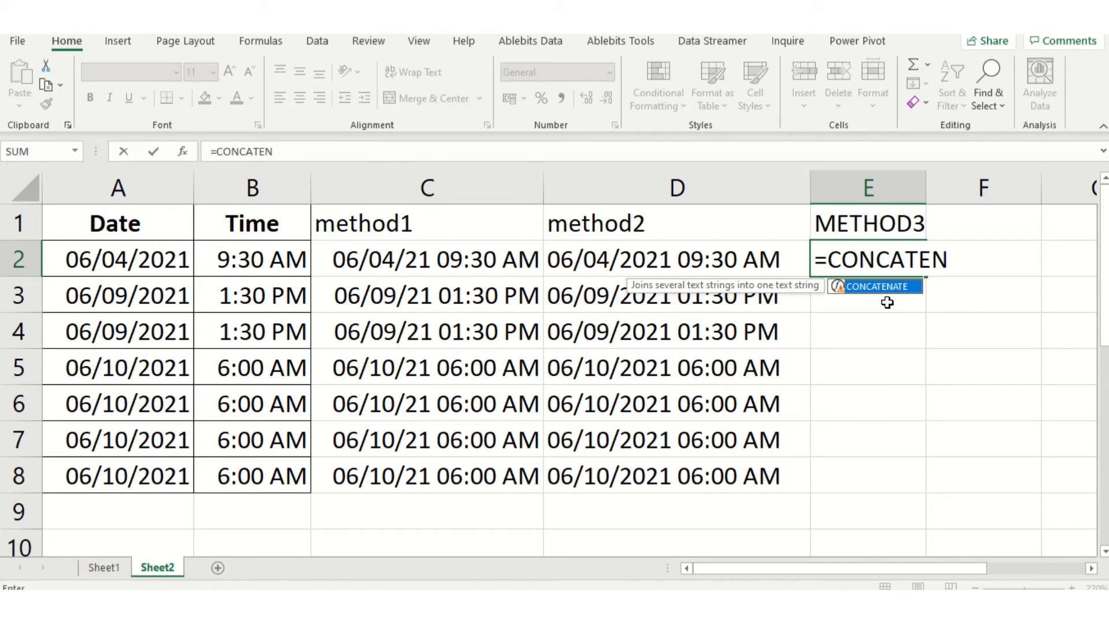
{"action": "type", "text": "ATE(TEXT"}
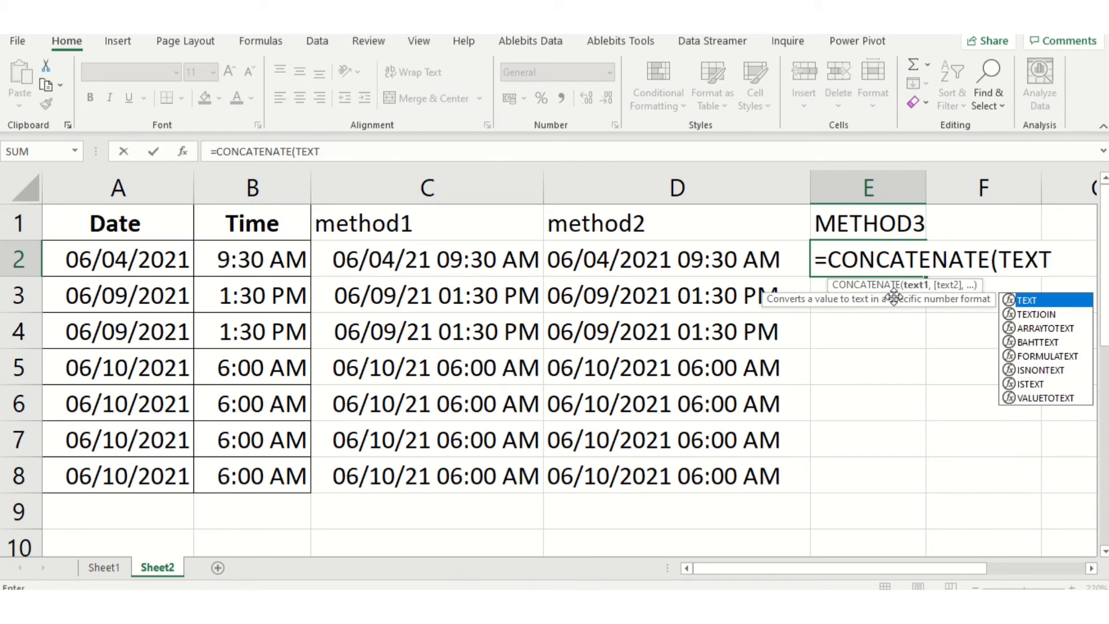
{"action": "key", "text": "BackSpace"}
{"action": "key", "text": "BackSpace"}
{"action": "key", "text": "BackSpace"}
{"action": "key", "text": "BackSpace"}
{"action": "key", "text": "BackSpace"}
{"action": "key", "text": "BackSpace"}
{"action": "key", "text": "BackSpace"}
{"action": "key", "text": "BackSpace"}
{"action": "key", "text": "BackSpace"}
{"action": "key", "text": "BackSpace"}
{"action": "key", "text": "BackSpace"}
{"action": "key", "text": "BackSpace"}
{"action": "key", "text": "BackSpace"}
{"action": "key", "text": "BackSpace"}
{"action": "key", "text": "BackSpace"}
{"action": "key", "text": "BackSpace"}
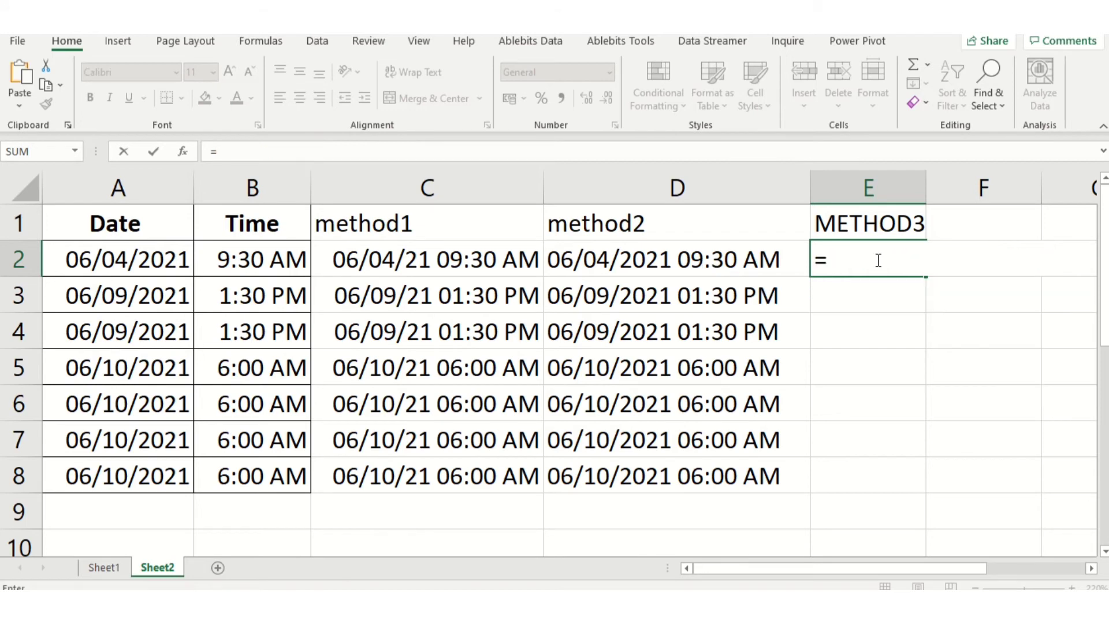
- Complete the E2 formula as =CONCATENATE(TEXT(A2,"DD/MM/yyyy")&" "&TEXT(B2,"hh:mm AM/PM"))
{"action": "type", "text": "CON"}
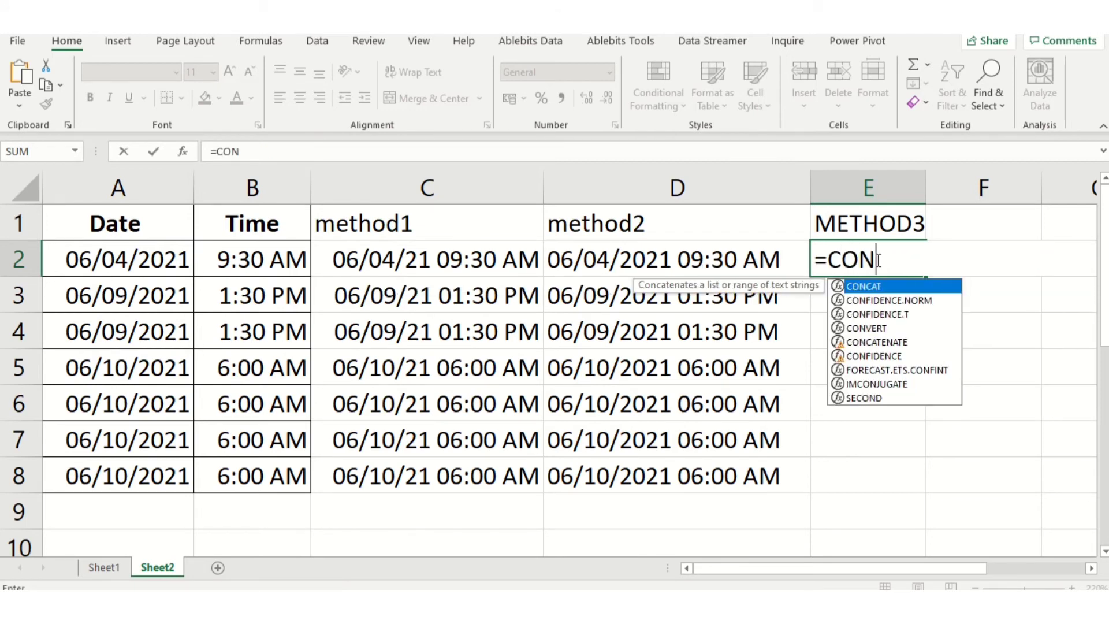
{"action": "type", "text": "CATE"}
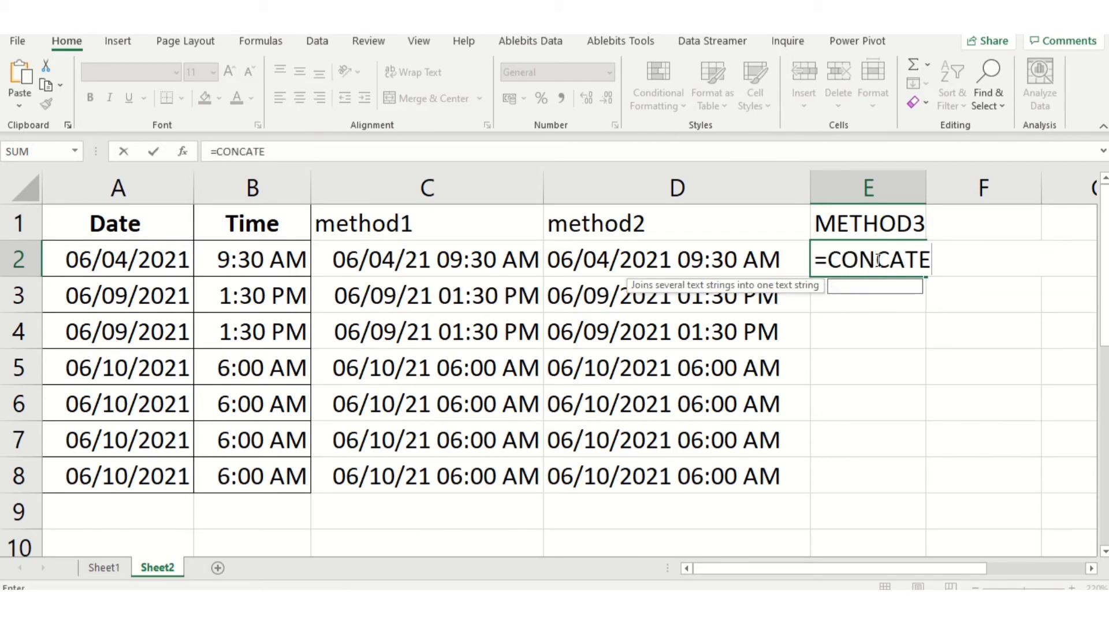
{"action": "type", "text": "NATE"}
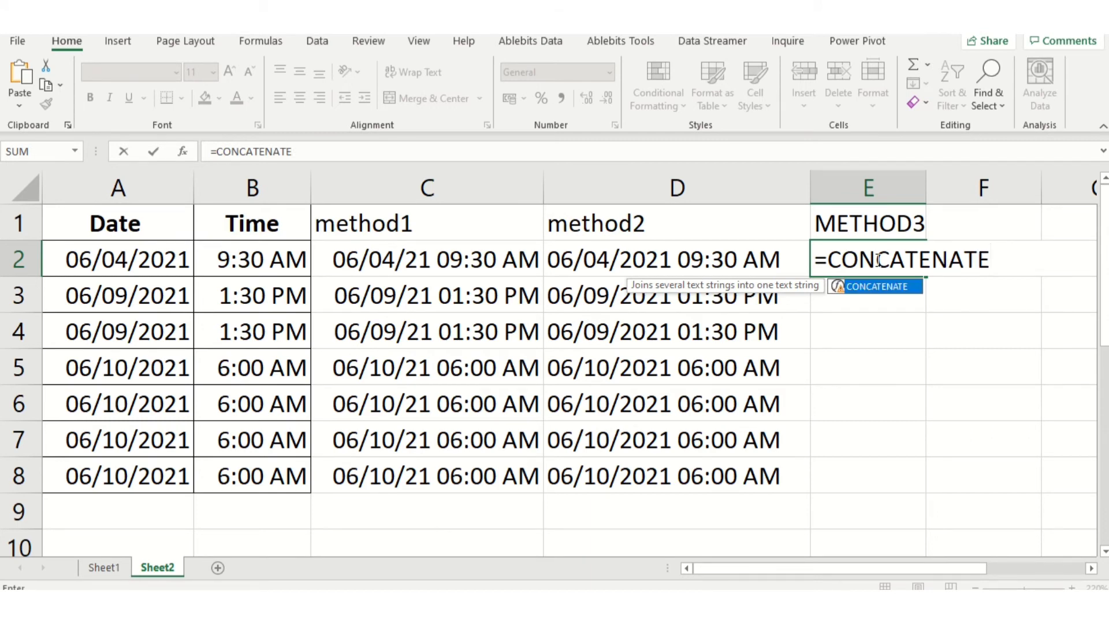
{"action": "type", "text": "(TEX"}
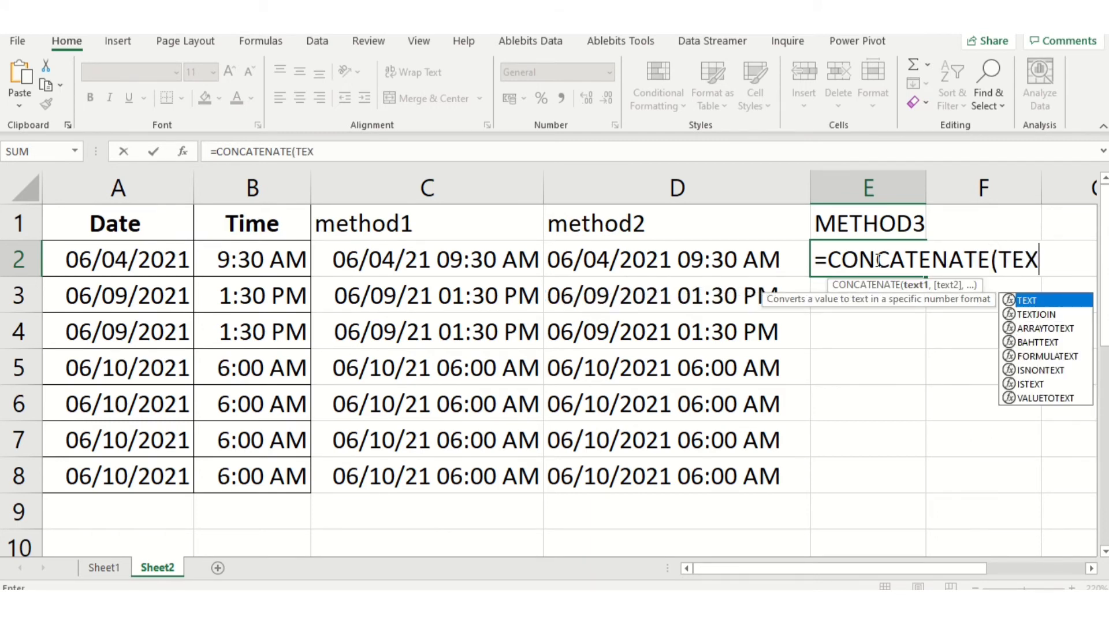
{"action": "key", "text": "BackSpace"}
{"action": "key", "text": "BackSpace"}
{"action": "key", "text": "BackSpace"}
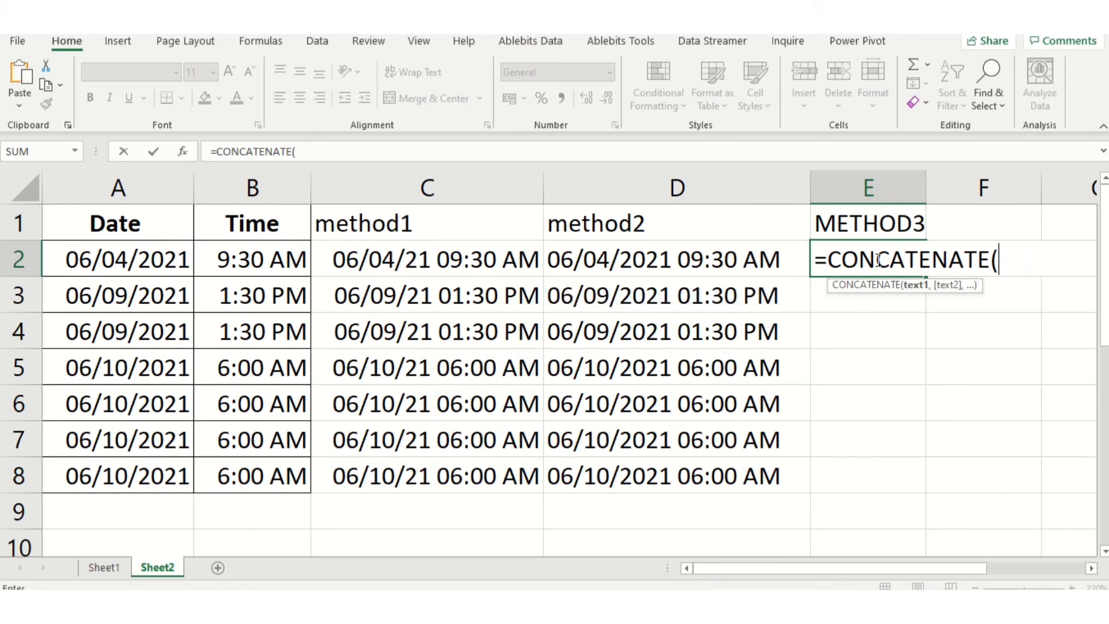
{"action": "type", "text": "TEXT(A2,\"DD/MM/yyyy\")&\" \"&TEXT(B2,\"hh:mm AM/PM\")"}
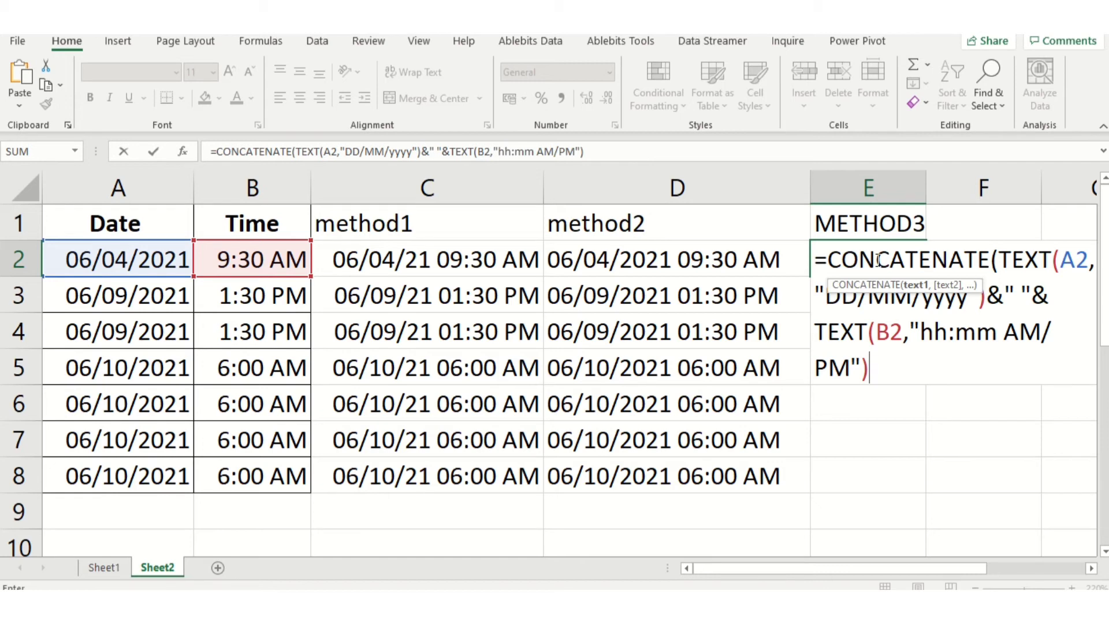
{"action": "type", "text": ")"}
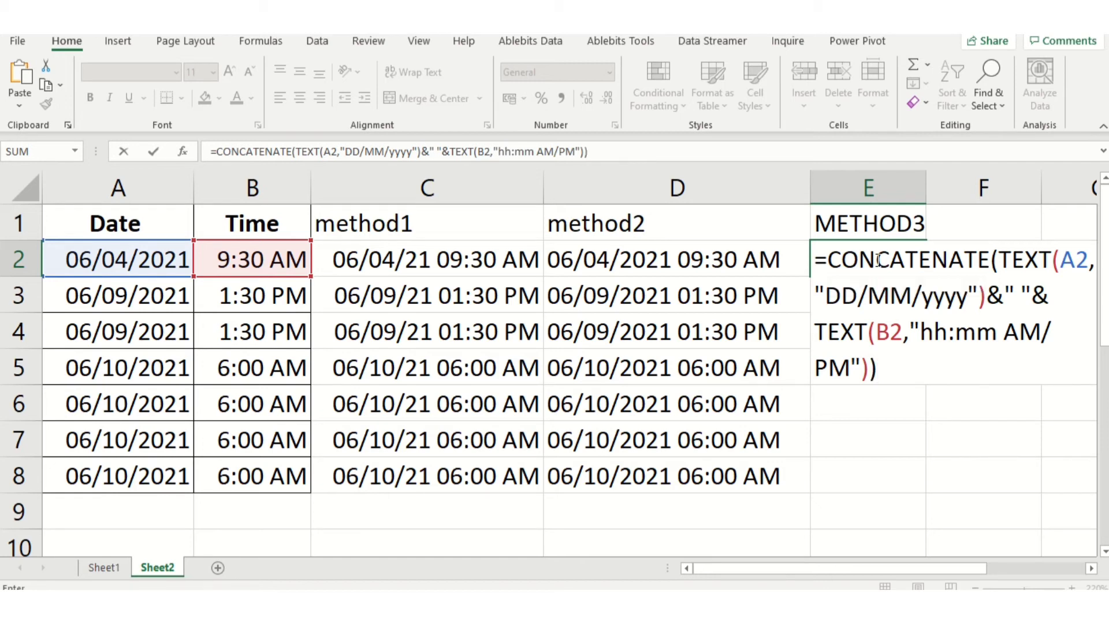
{"action": "key", "text": "Return"}
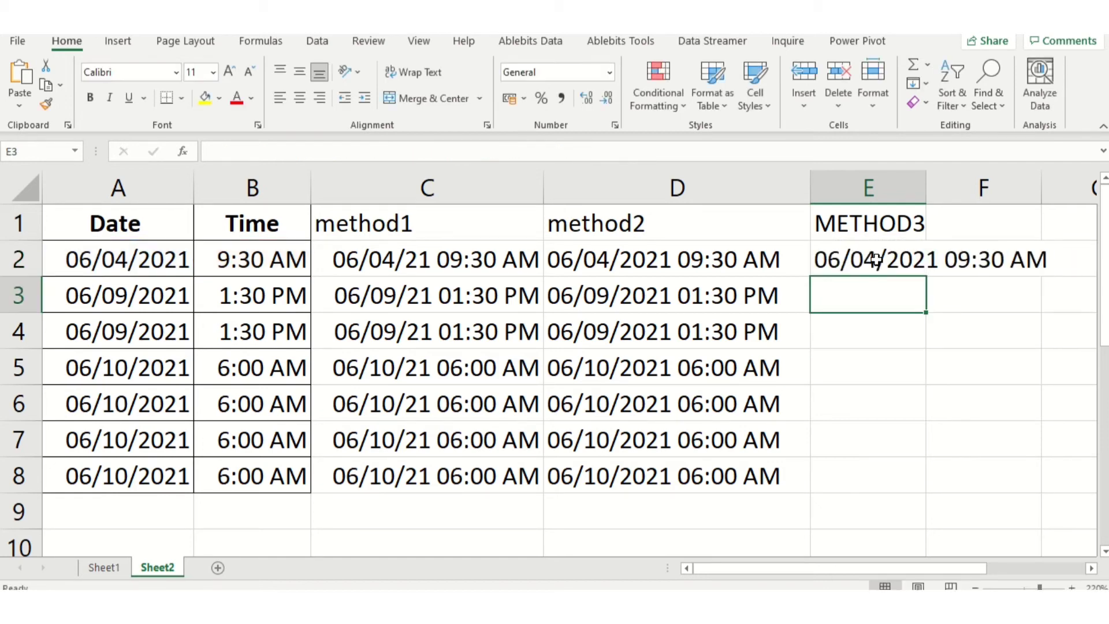
- Widen column E to fit the combined date-time text and fill the E2 formula down through E8
{"action": "left_click", "coordinate": [878, 258]}
{"action": "left_click_drag", "start_coordinate": [926, 184], "coordinate": [1061, 185]}
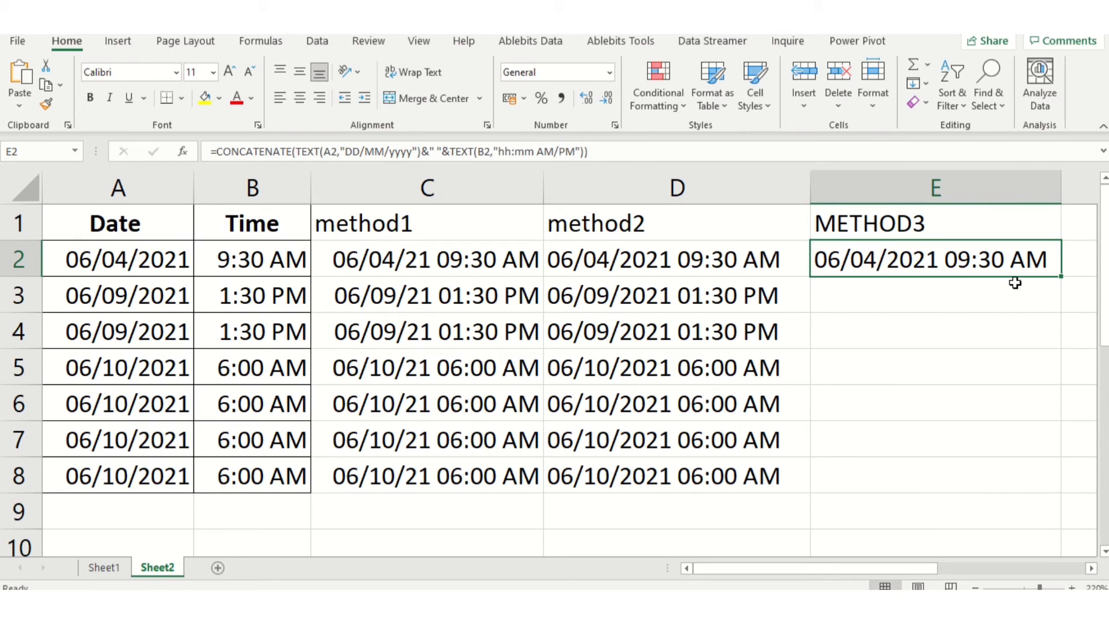
{"action": "left_click_drag", "start_coordinate": [1064, 280], "coordinate": [1042, 498]}
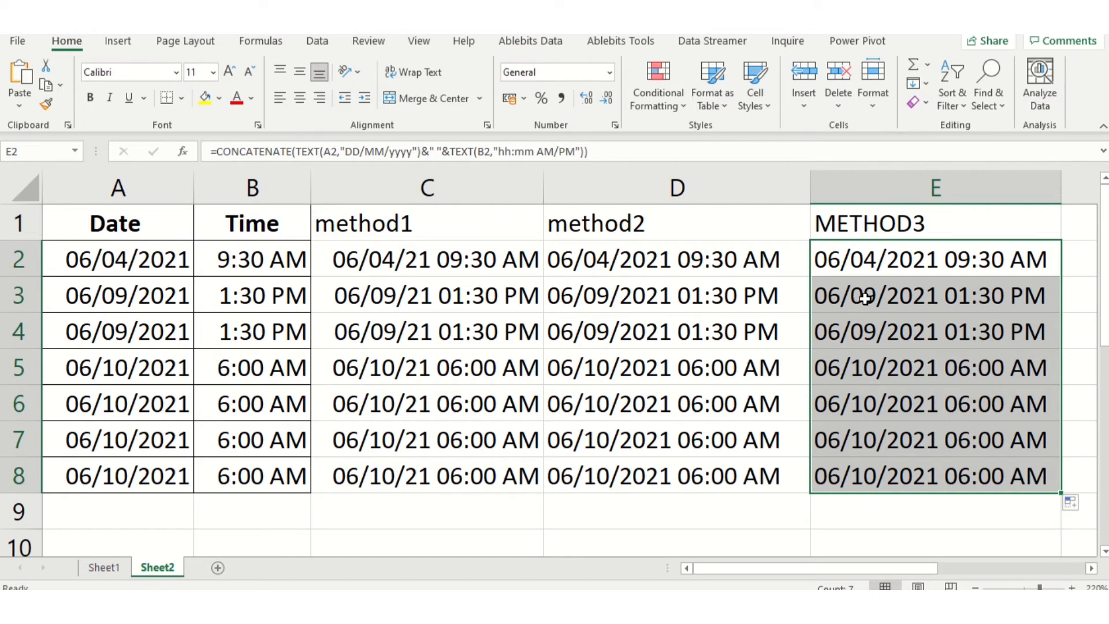
{"action": "left_click", "coordinate": [440, 227]}
{"action": "left_click", "coordinate": [650, 235]}
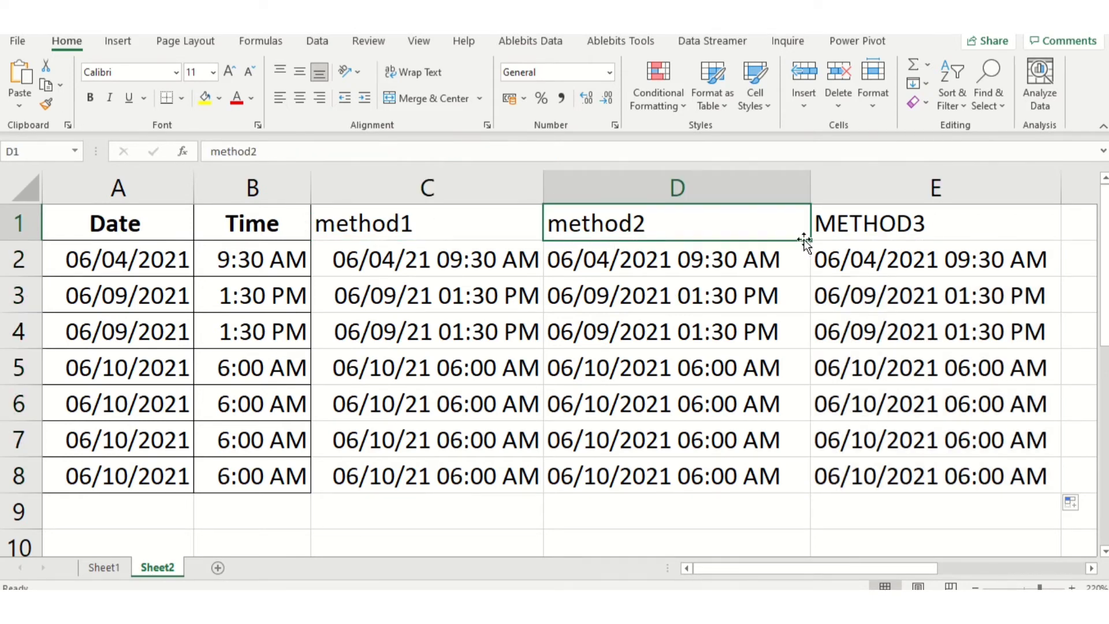
{"action": "left_click", "coordinate": [924, 229]}
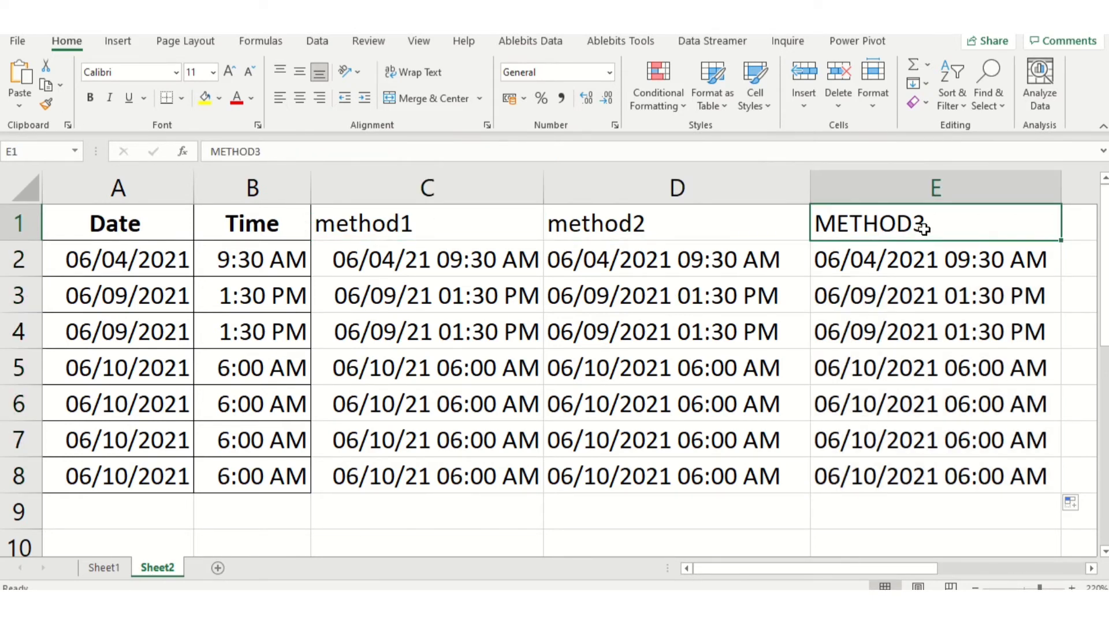
- Enter the header METHOD 4 in F1 and widen column F until the header fits
{"action": "left_click_drag", "start_coordinate": [820, 571], "coordinate": [983, 571]}
{"action": "left_click", "coordinate": [645, 224]}
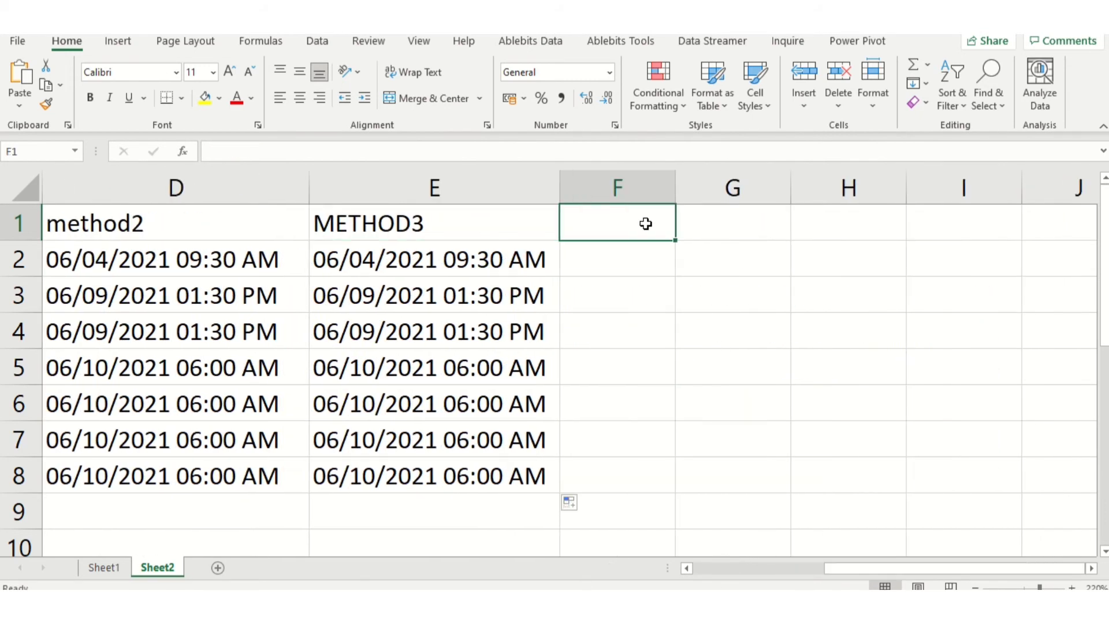
{"action": "type", "text": "MEY"}
{"action": "key", "text": "BackSpace"}
{"action": "type", "text": "THOD 4"}
{"action": "left_click", "coordinate": [665, 367]}
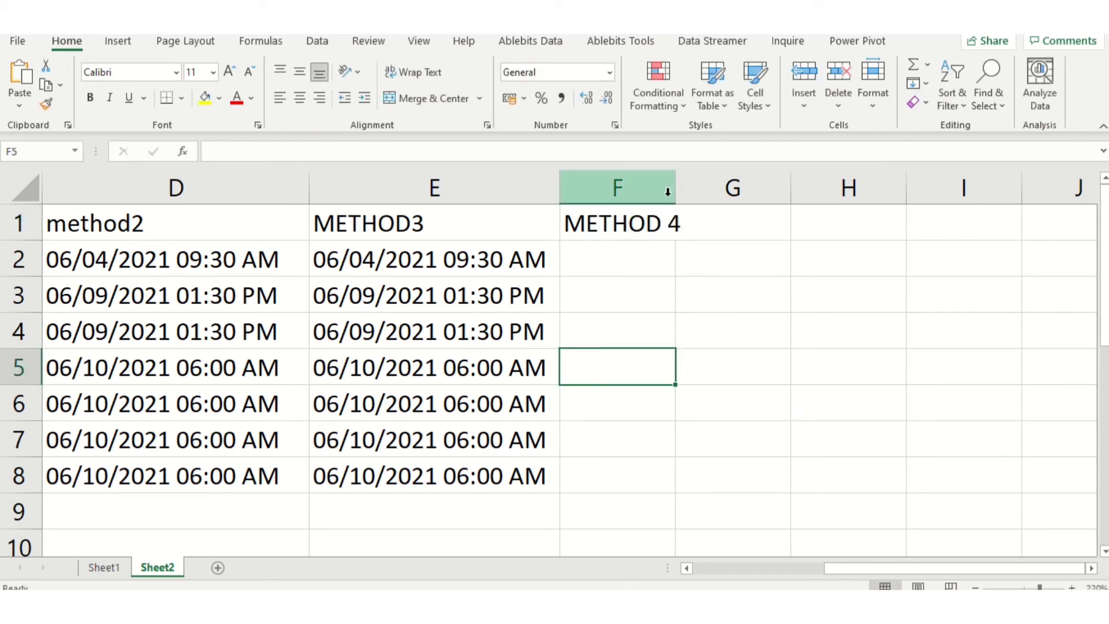
{"action": "left_click_drag", "start_coordinate": [676, 186], "coordinate": [708, 184]}
{"action": "left_click", "coordinate": [659, 249]}
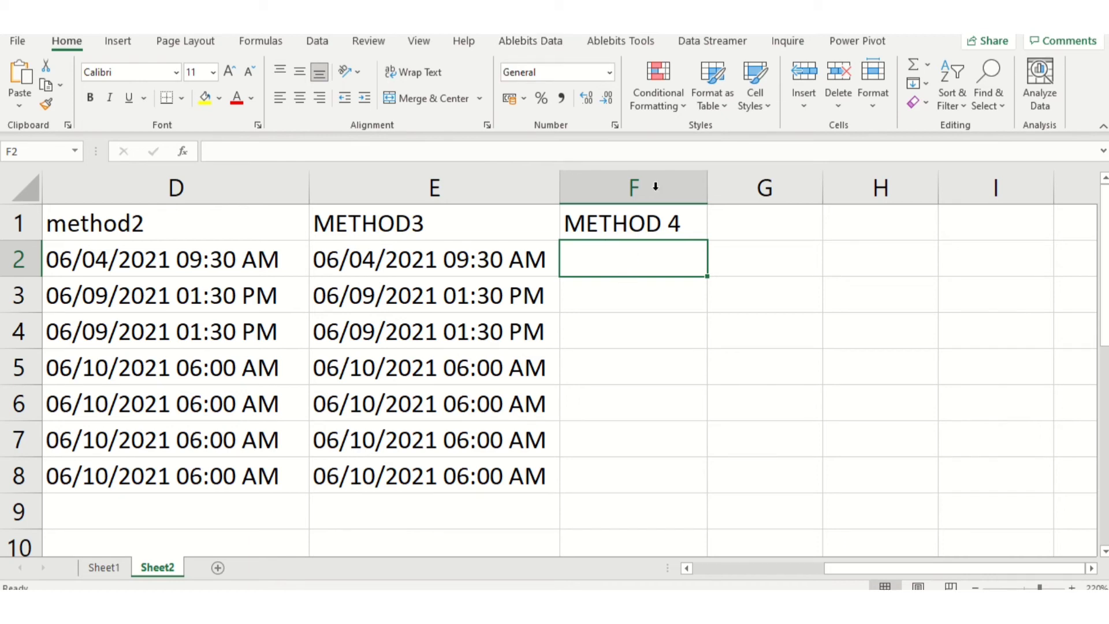
- Open the Ablebits Merge Cells tool for merging columns into one
{"action": "left_click", "coordinate": [522, 43]}
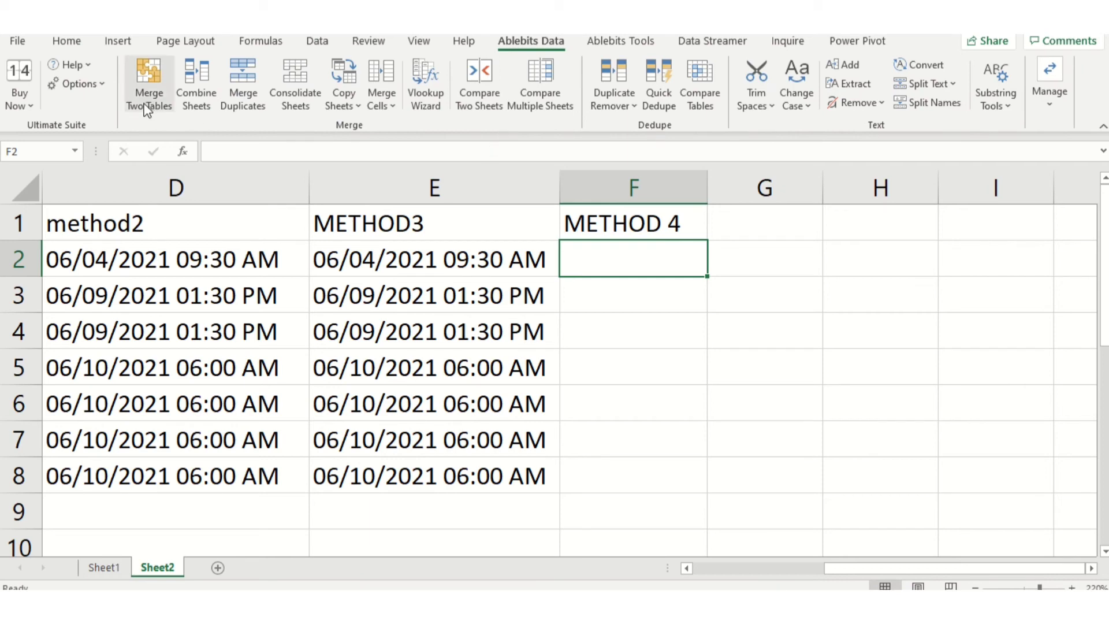
{"action": "left_click", "coordinate": [201, 95]}
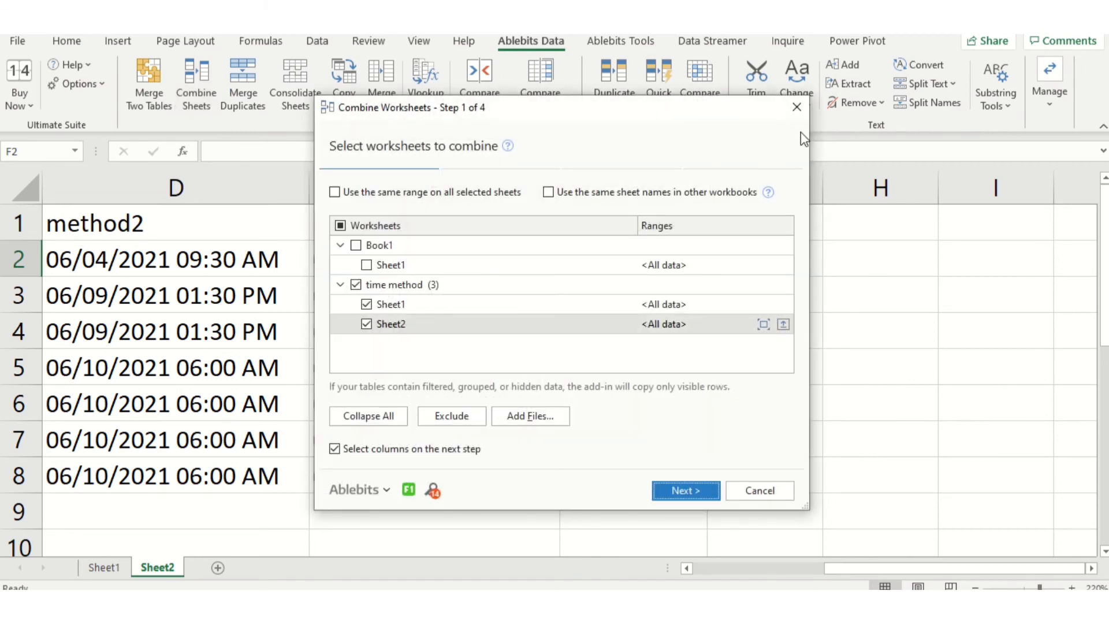
{"action": "left_click", "coordinate": [800, 110]}
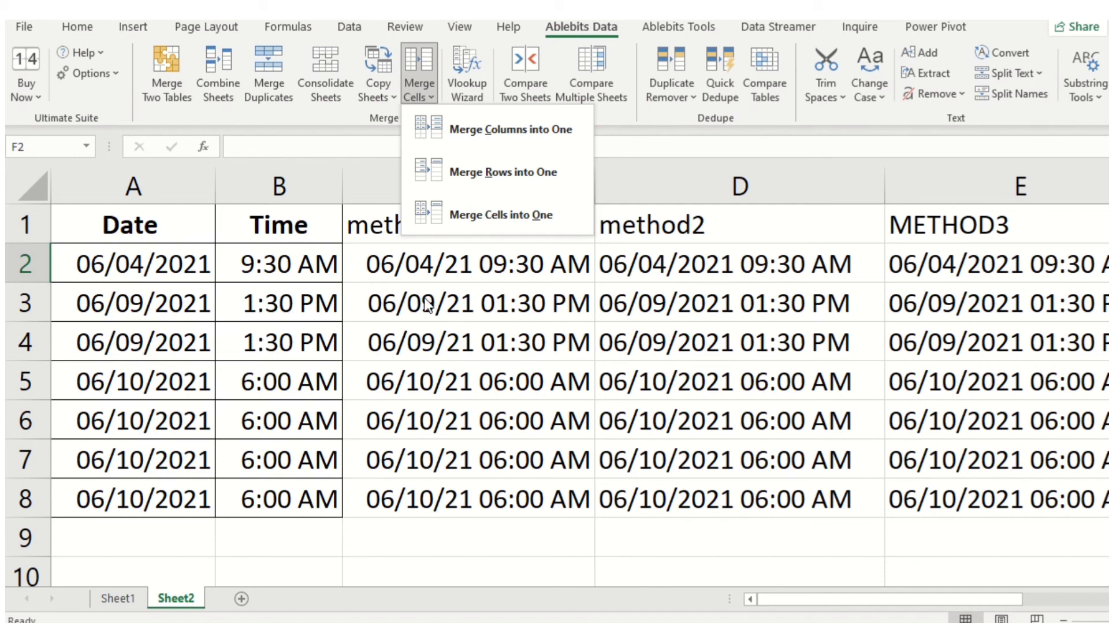
{"action": "left_click", "coordinate": [499, 137]}
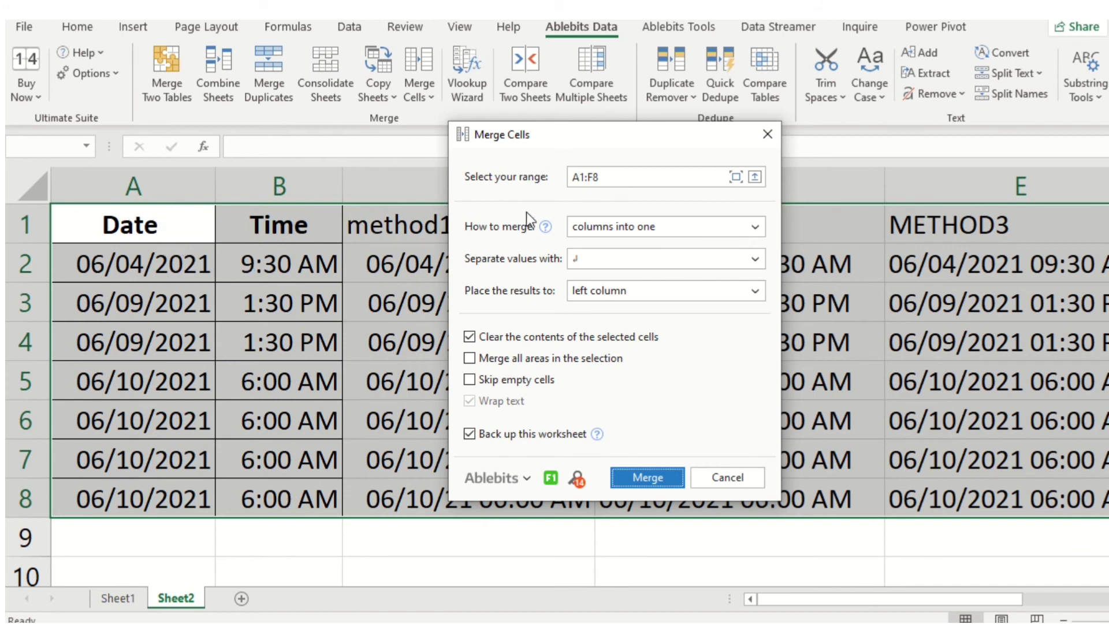
- Set the merge range to A1:B8 and choose to merge columns into one
{"action": "left_click_drag", "start_coordinate": [135, 219], "coordinate": [275, 484]}
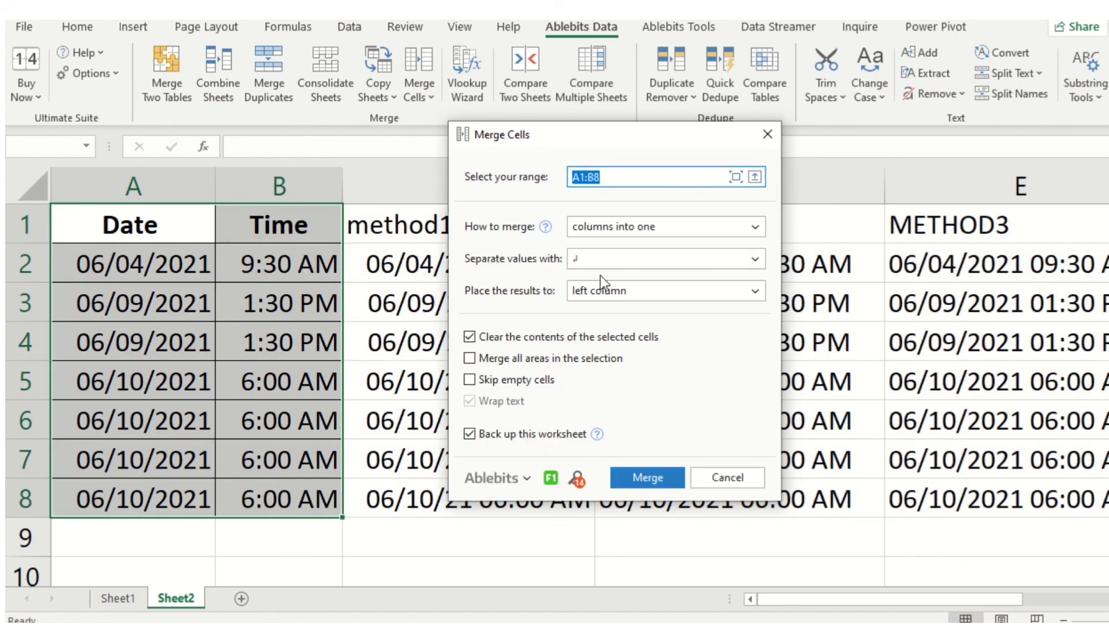
{"action": "left_click", "coordinate": [648, 228]}
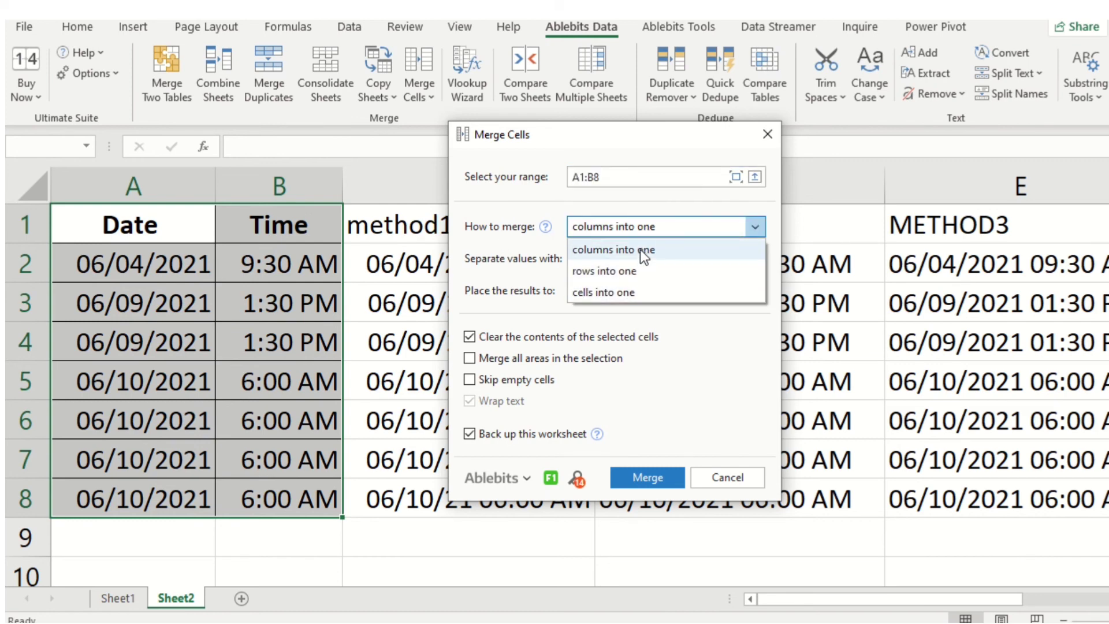
{"action": "left_click", "coordinate": [640, 247]}
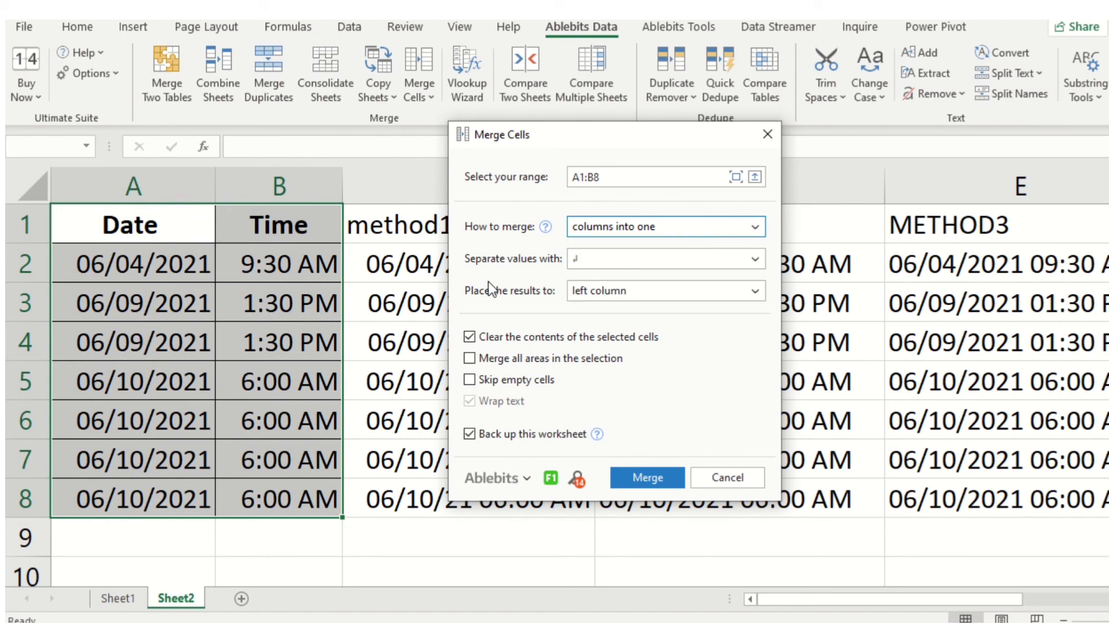
- Choose a comma as the separator between values and run the merge with results placed in the left column
{"action": "left_click", "coordinate": [612, 257]}
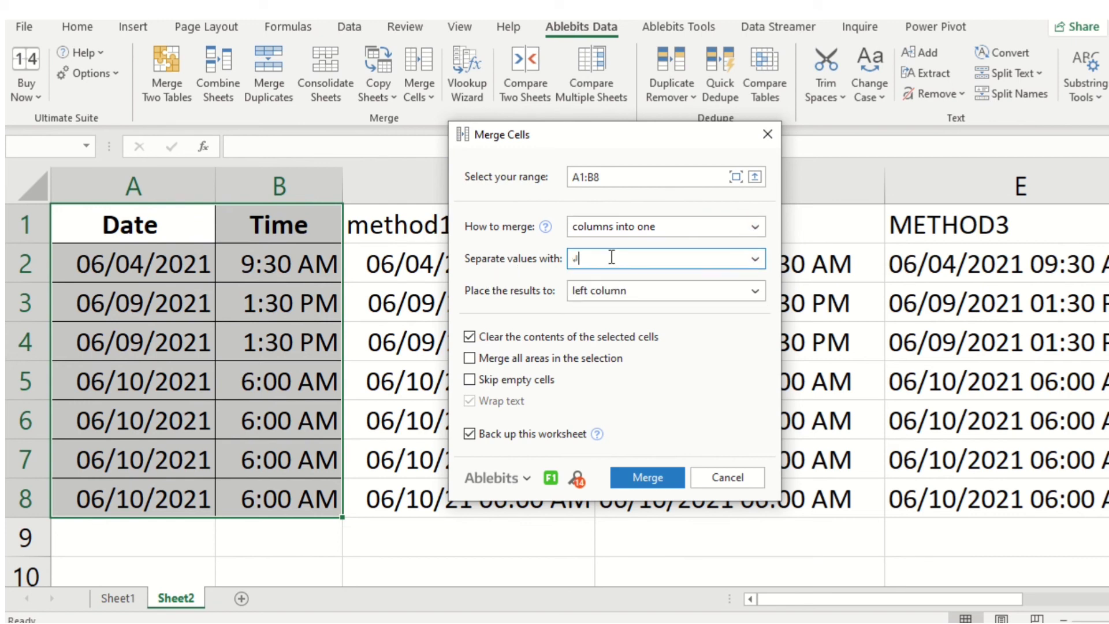
{"action": "left_click", "coordinate": [755, 260]}
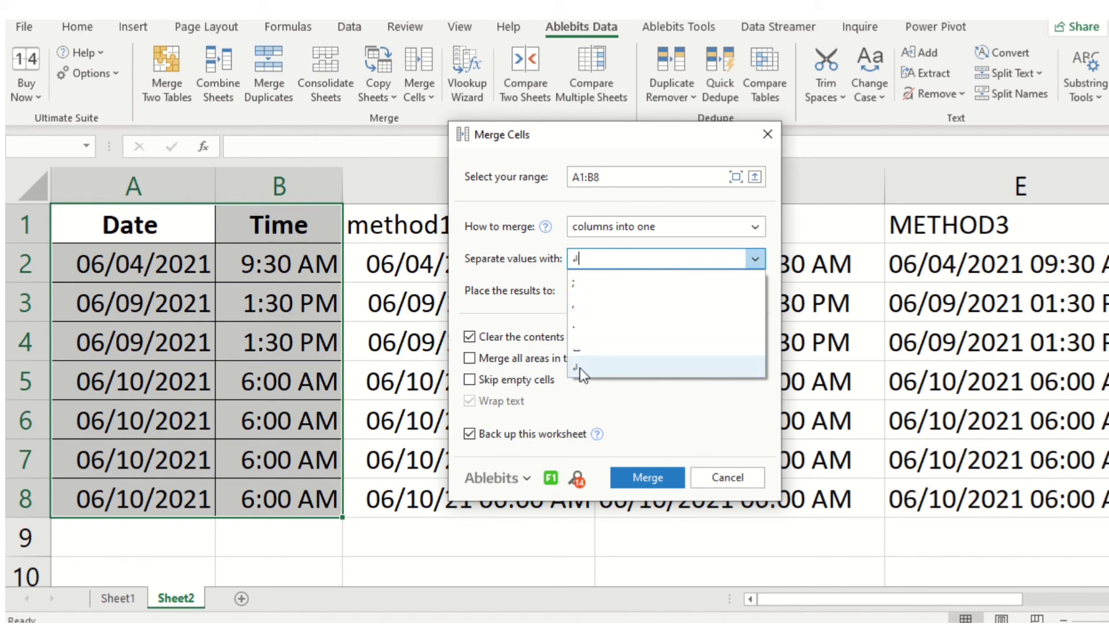
{"action": "left_click", "coordinate": [584, 307]}
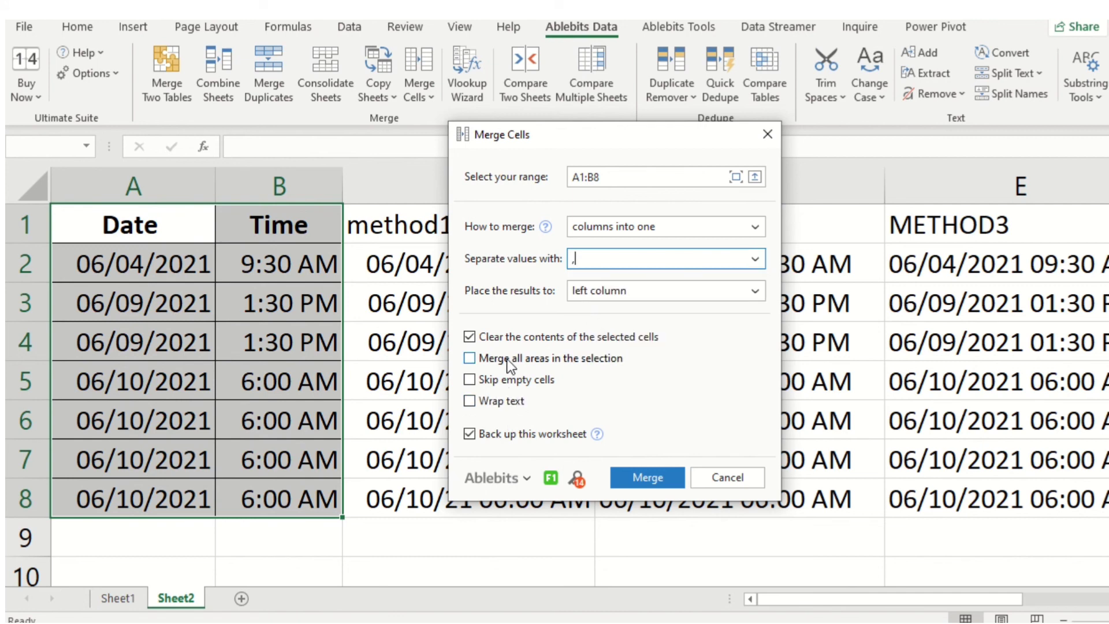
{"action": "left_click", "coordinate": [651, 478]}
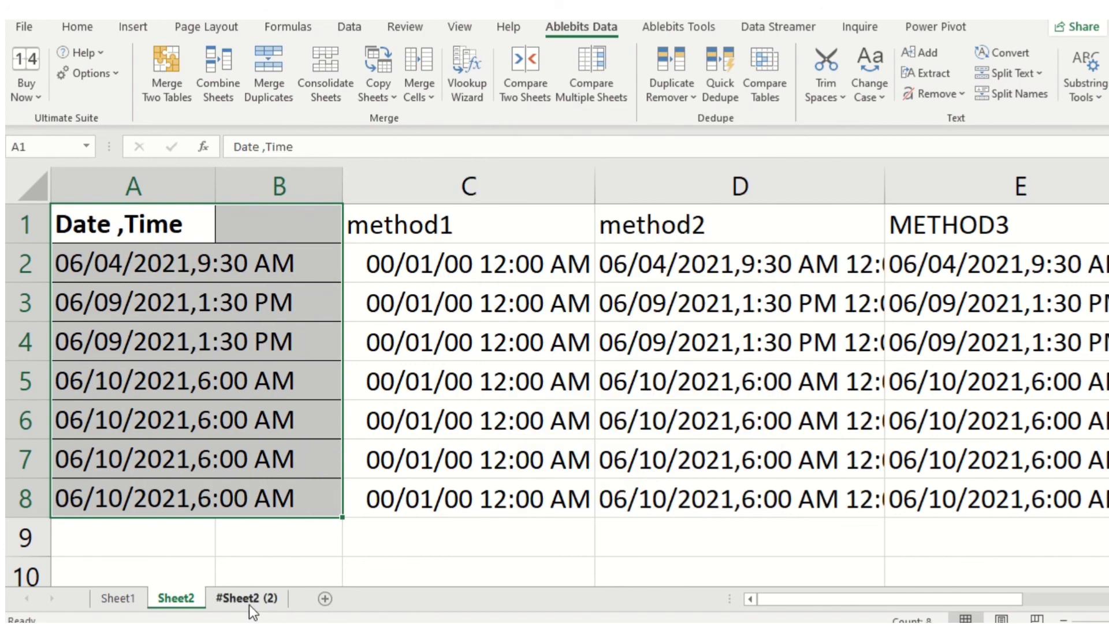
- Look at the original date and time columns on the #Sheet2 (2) backup sheet, and return to Sheet2
{"action": "left_click", "coordinate": [253, 601]}
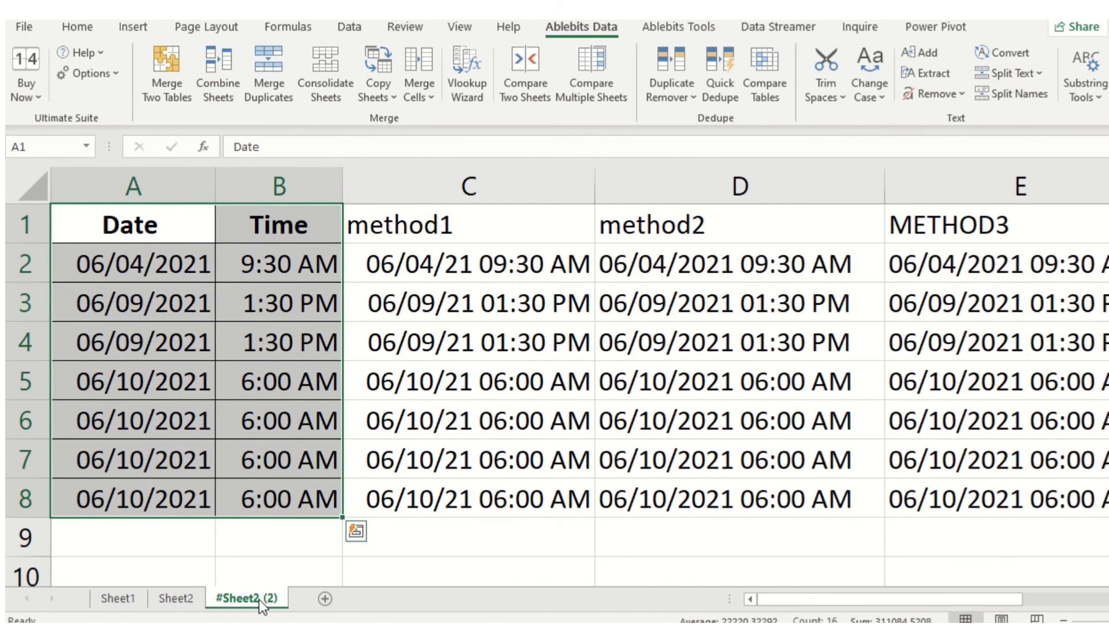
{"action": "left_click", "coordinate": [473, 582]}
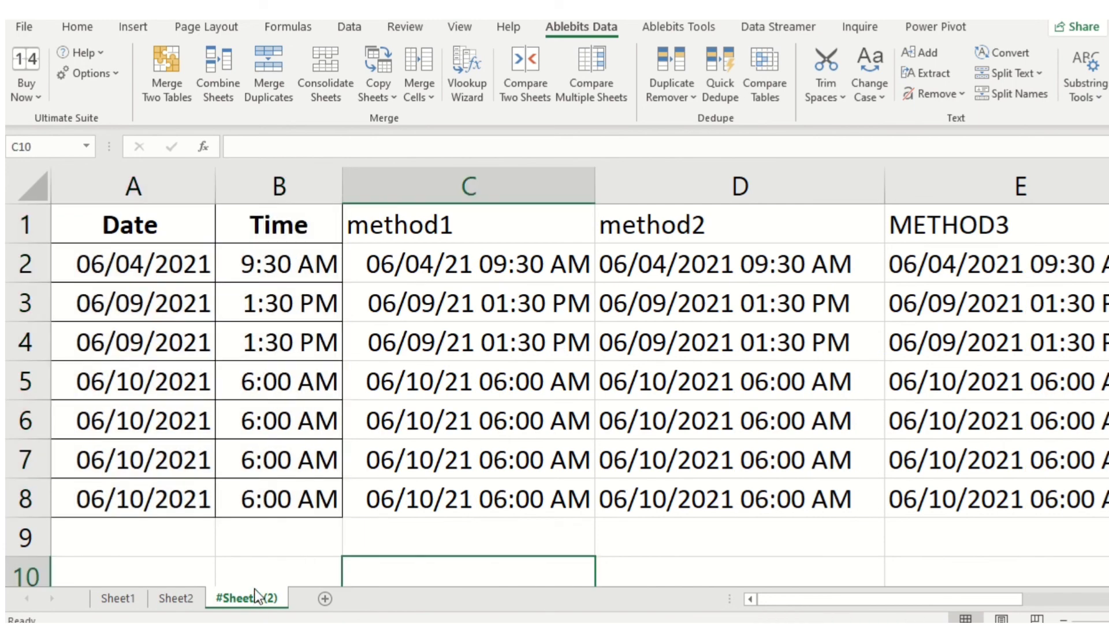
{"action": "left_click", "coordinate": [182, 600]}
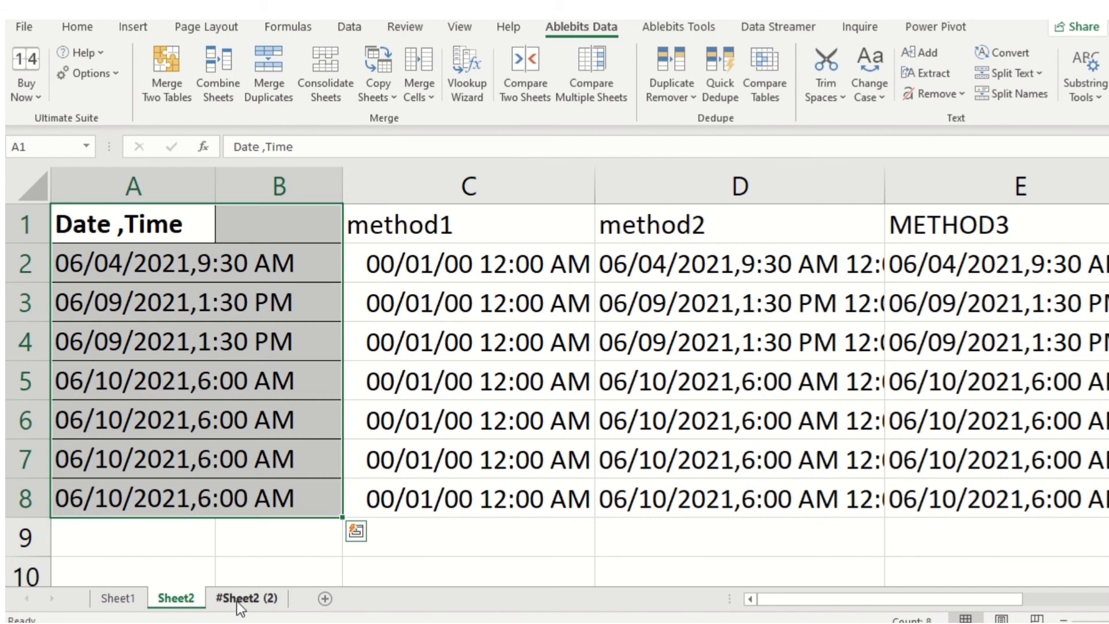
- Widen column A to fit the merged date-time text and check the merged entries in its cells
{"action": "left_click", "coordinate": [358, 538]}
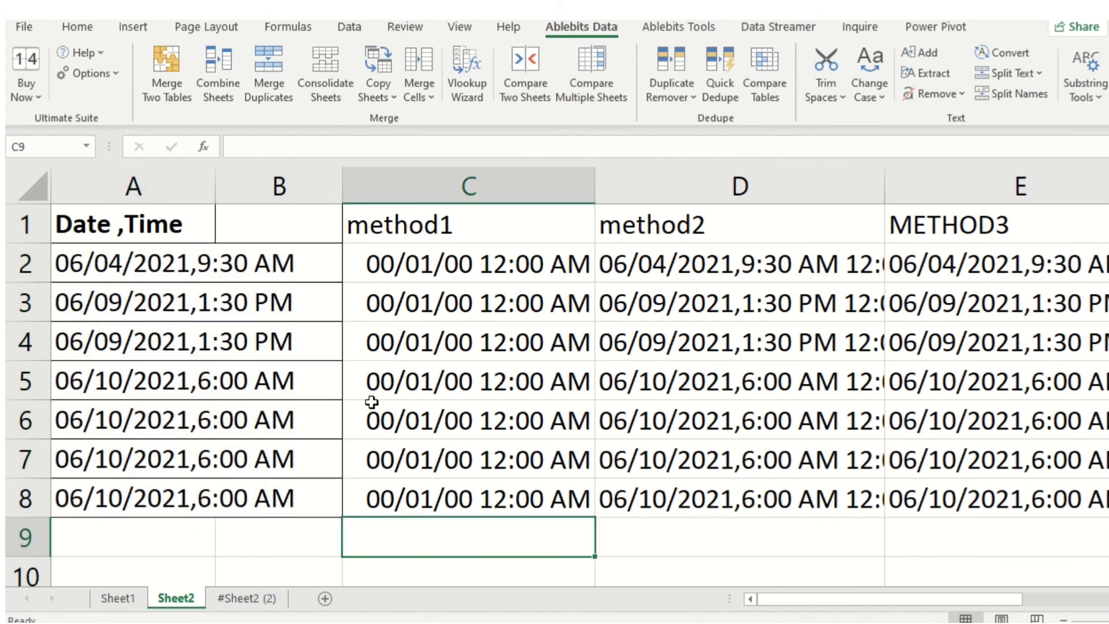
{"action": "left_click_drag", "start_coordinate": [214, 178], "coordinate": [323, 179]}
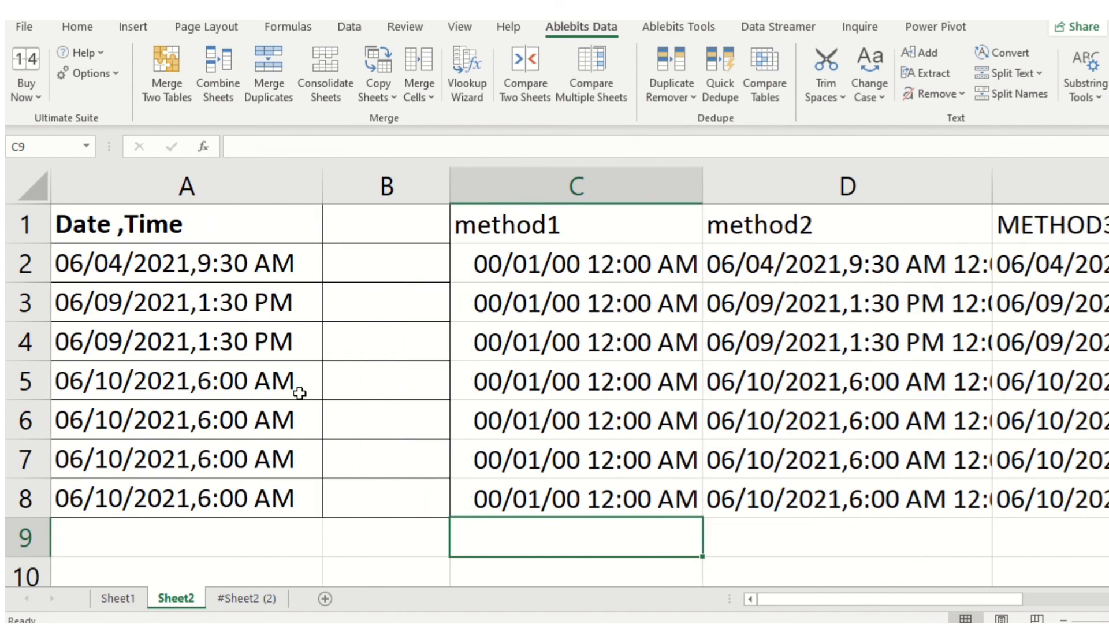
{"action": "left_click", "coordinate": [225, 321]}
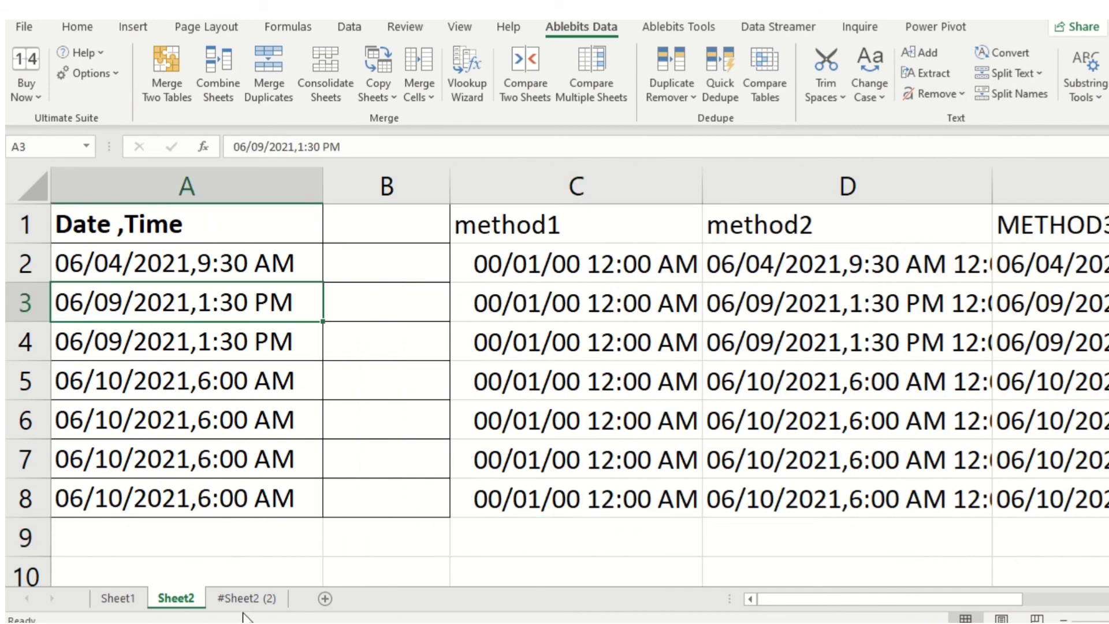
{"action": "left_click", "coordinate": [197, 272]}
{"action": "left_click", "coordinate": [199, 309]}
{"action": "left_click", "coordinate": [202, 354]}
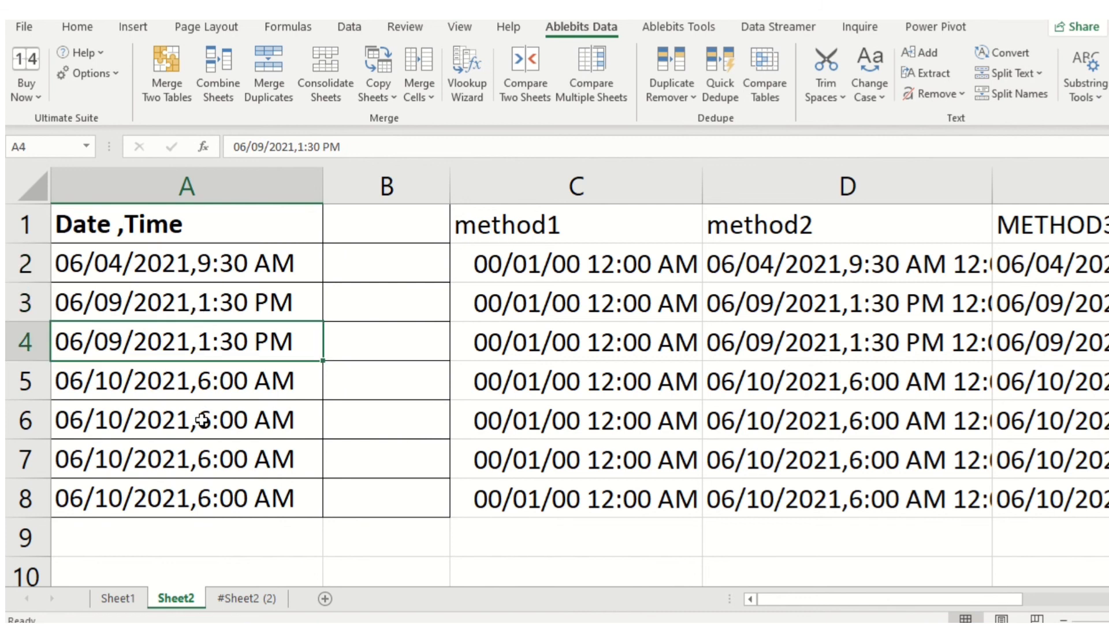
{"action": "left_click", "coordinate": [203, 395]}
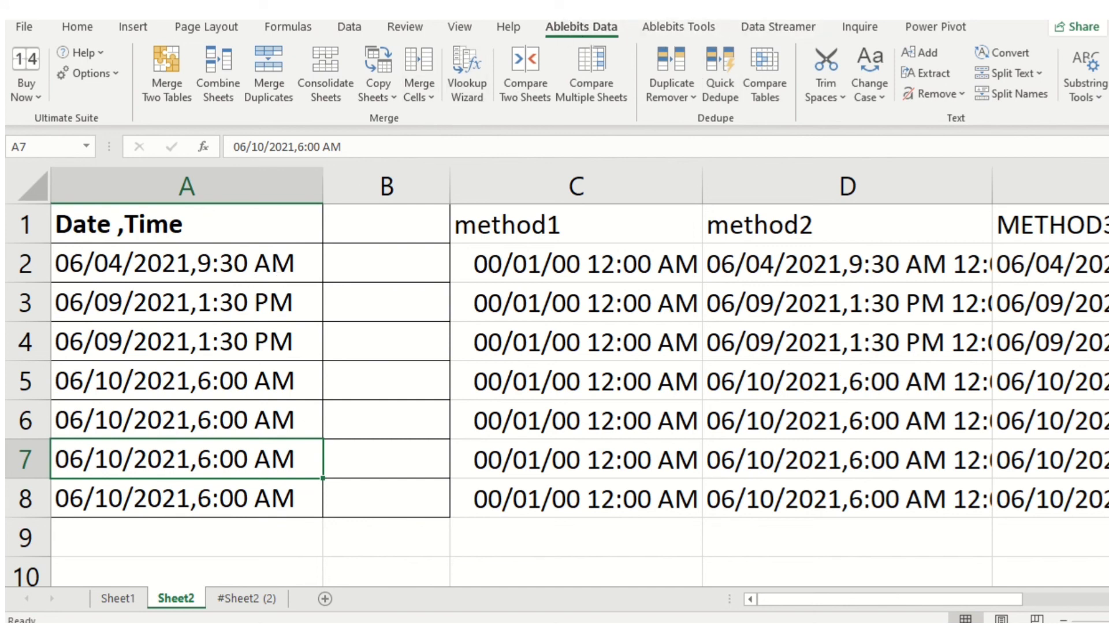
- Compare the backup sheet's separate columns with the merged Sheet2 data, and examine the method columns through F
{"action": "left_click", "coordinate": [254, 598]}
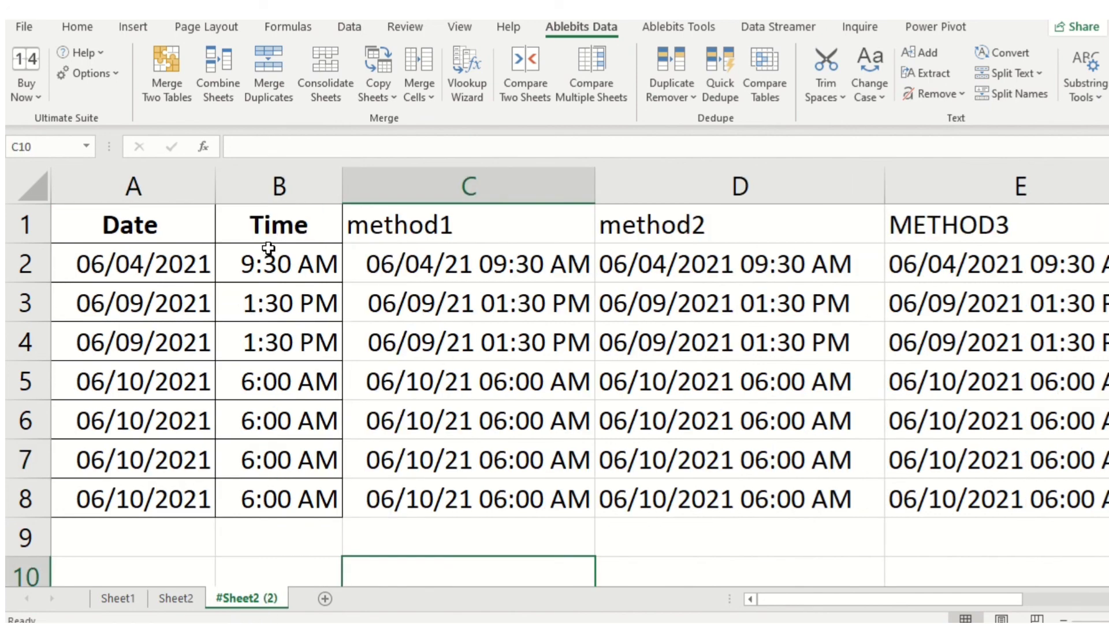
{"action": "left_click", "coordinate": [176, 598]}
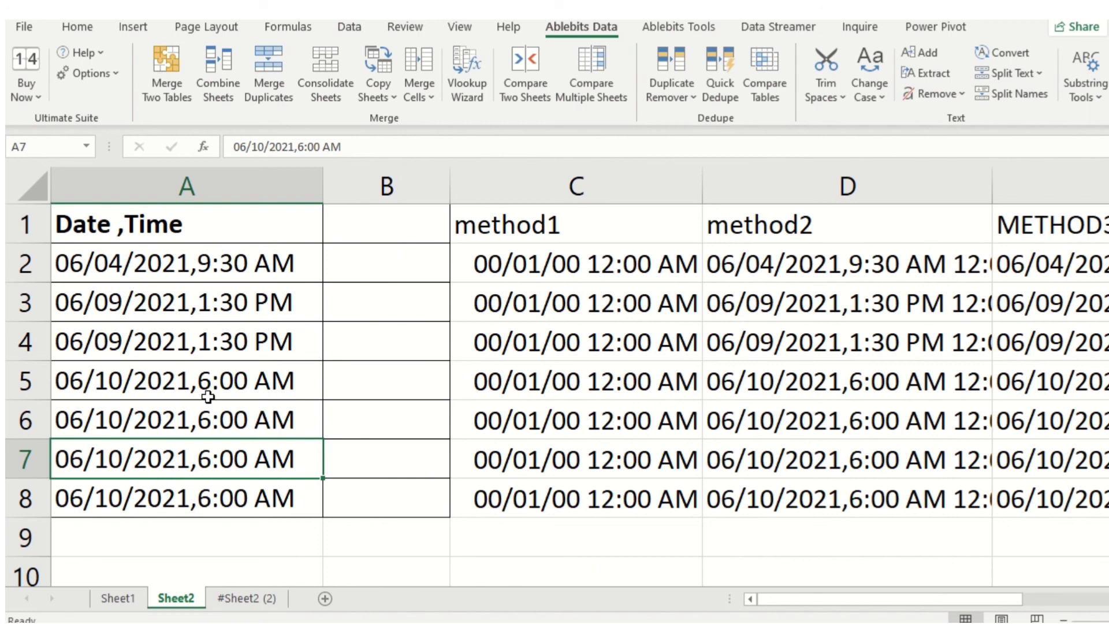
{"action": "left_click_drag", "start_coordinate": [826, 595], "coordinate": [803, 586]}
{"action": "left_click_drag", "start_coordinate": [875, 595], "coordinate": [988, 595]}
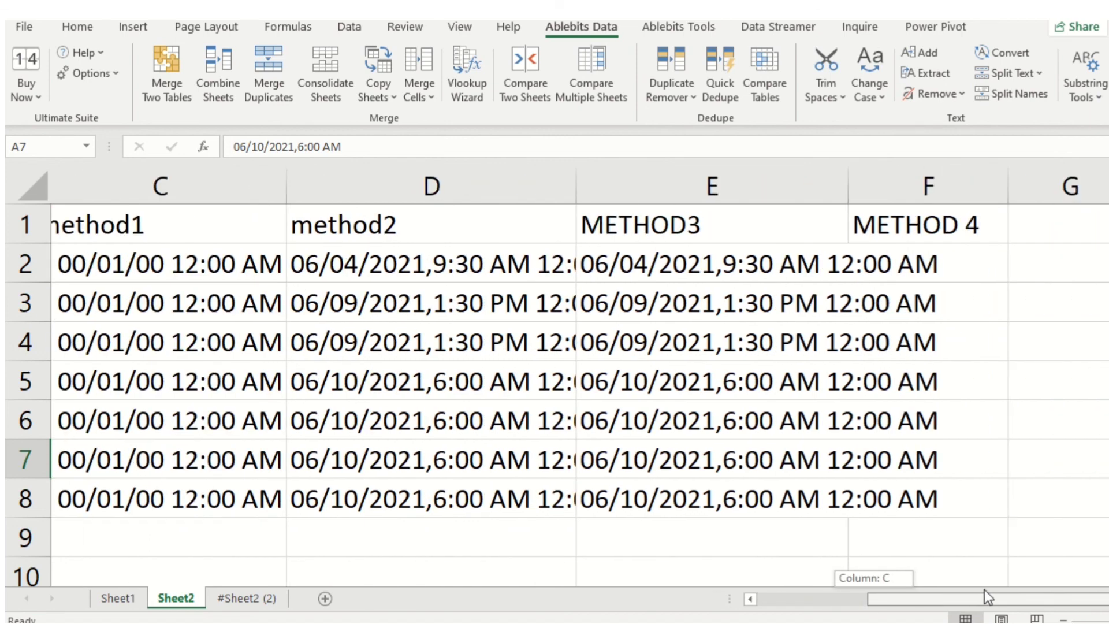